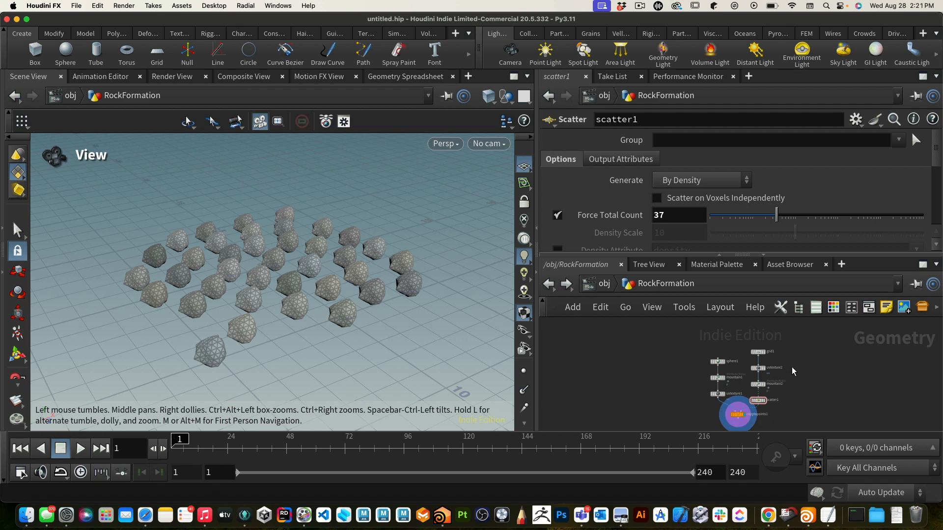
Move copytopoints1 and scatter1 lower in the network to leave more space below uvtexture1 and mountain2.
left_click_drag(807, 387, 803, 368, "alt")
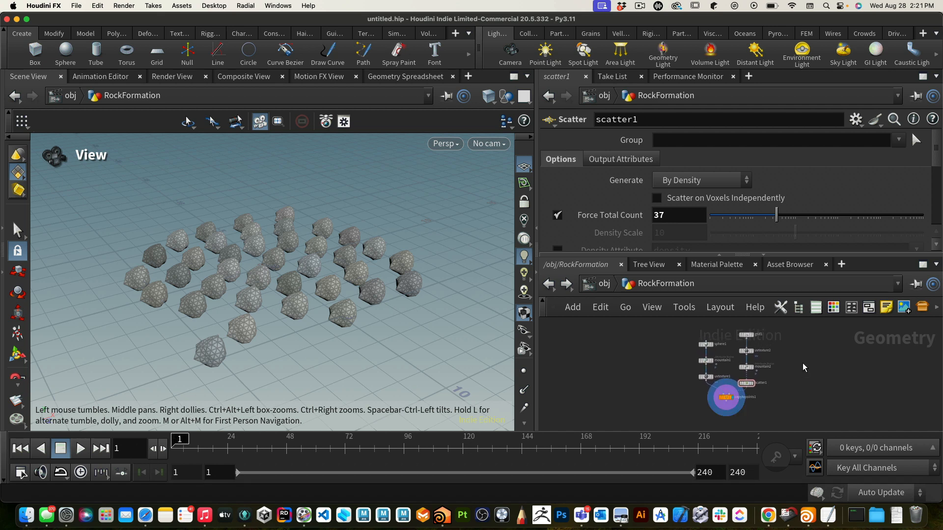
scroll(766, 386, "up", 5)
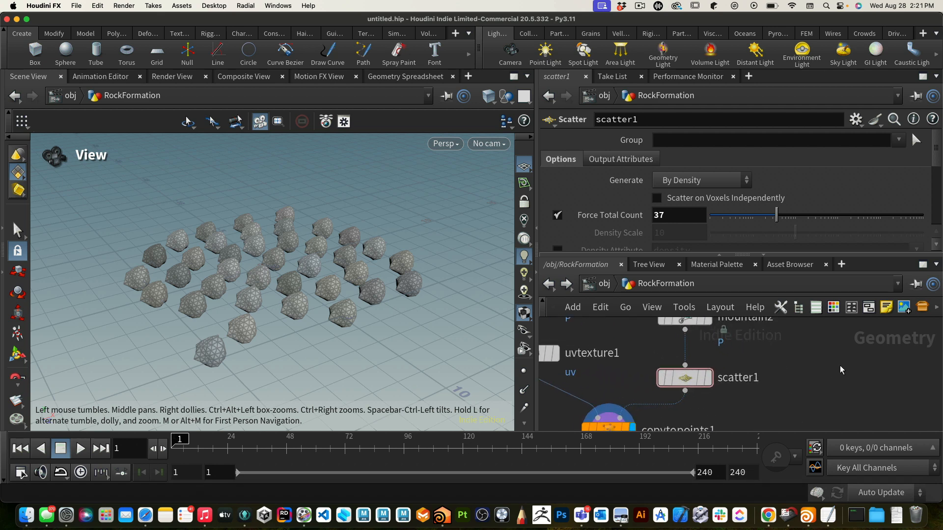
scroll(830, 368, "down", 2)
scroll(823, 368, "up", 2)
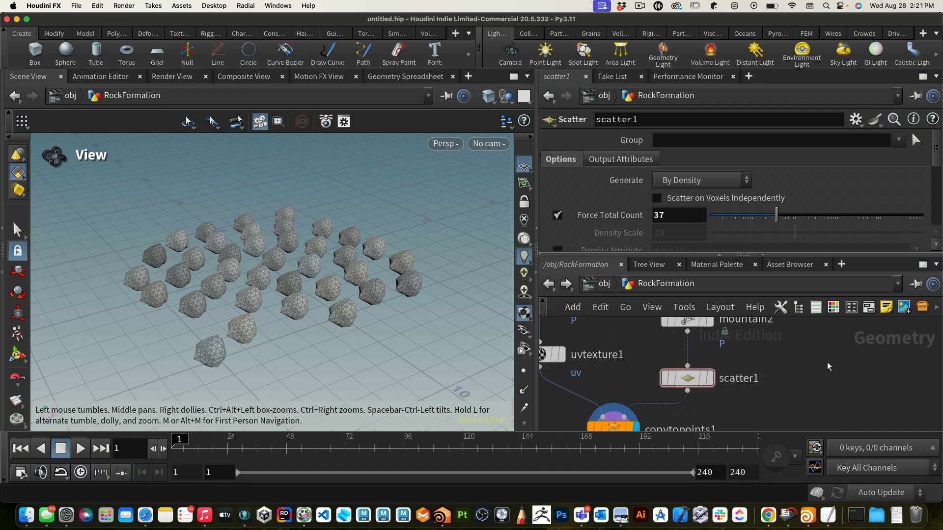
left_click_drag(827, 366, 880, 319, "alt")
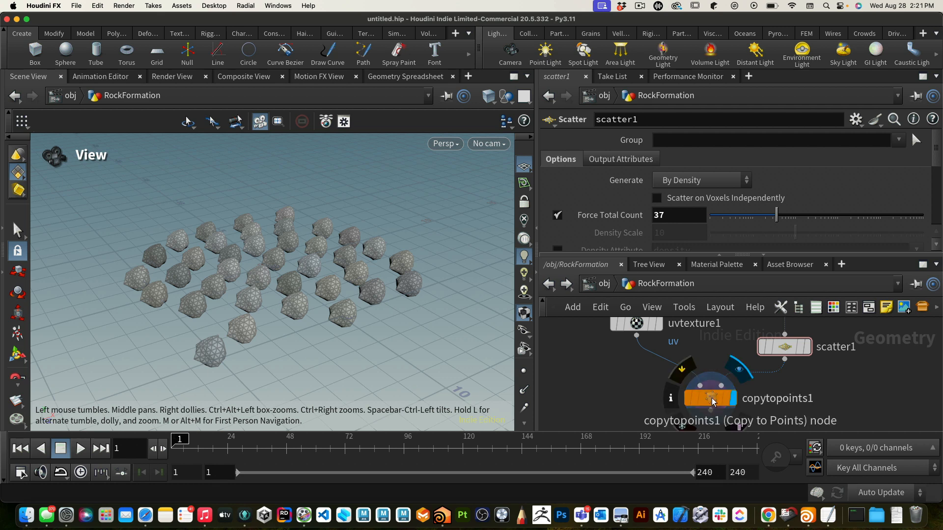
left_click_drag(713, 402, 706, 406)
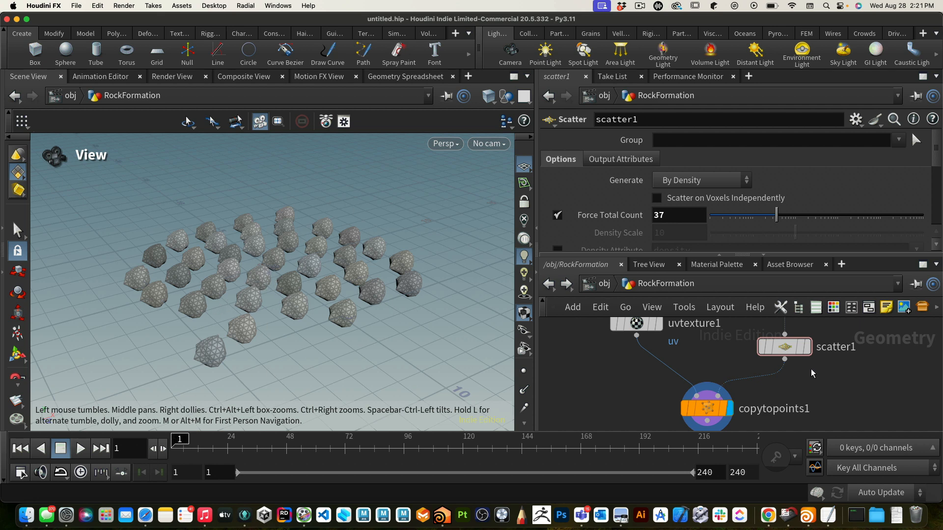
left_click_drag(709, 411, 703, 421)
left_click_drag(788, 349, 796, 367)
scroll(860, 357, "down", 5)
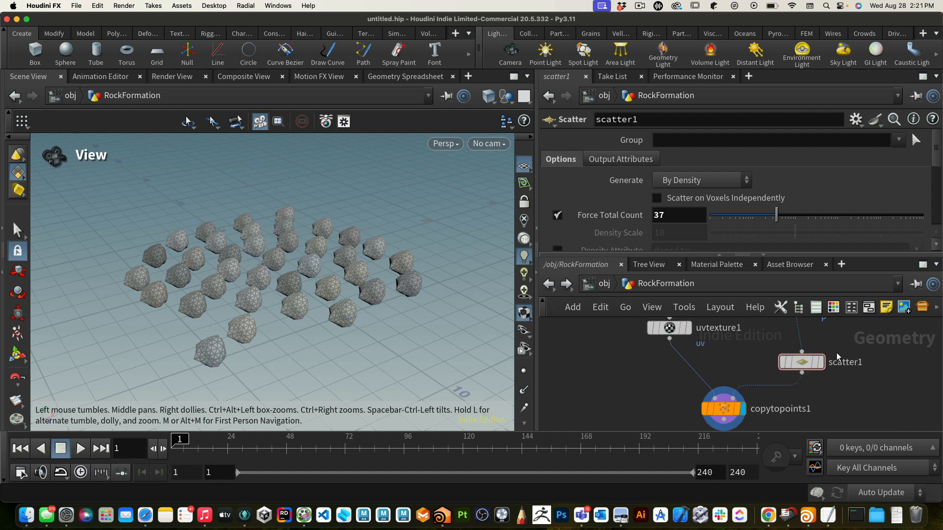
middle_click_drag(806, 367, 807, 365)
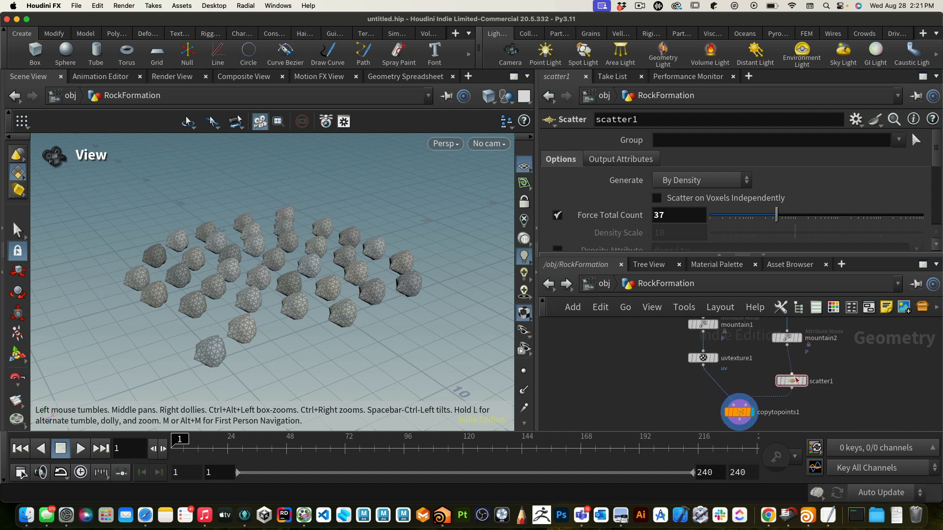
left_click_drag(791, 381, 791, 391)
mouse_move(788, 338)
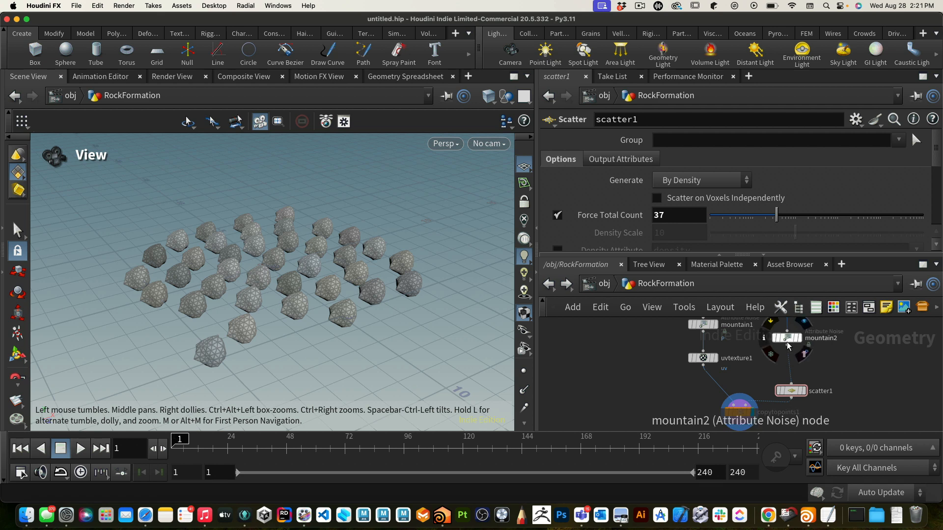
key("f")
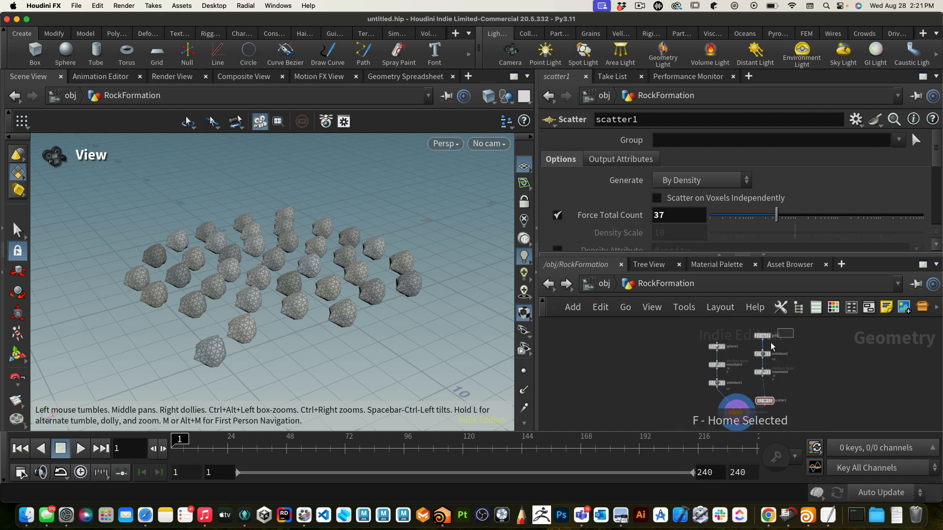
left_click_drag(771, 342, 751, 367)
key("f")
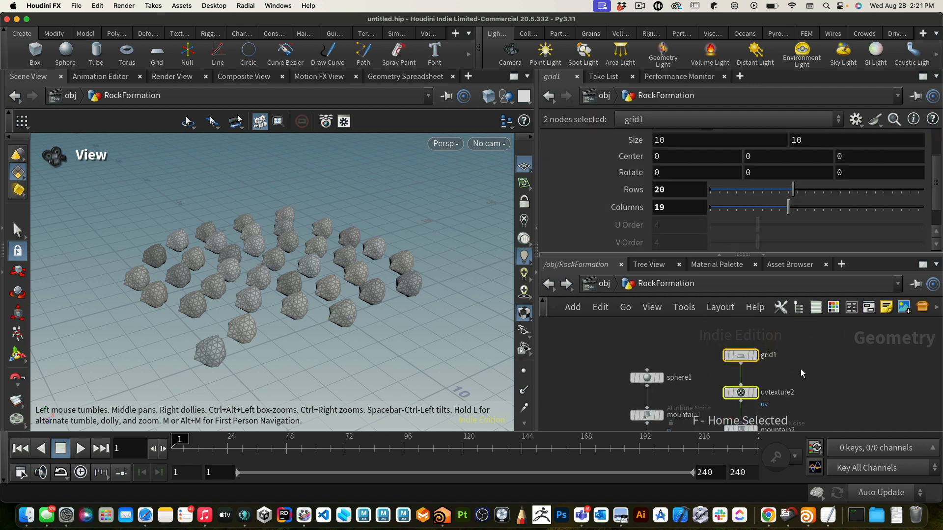
middle_click_drag(806, 364, 866, 317)
left_click(840, 367)
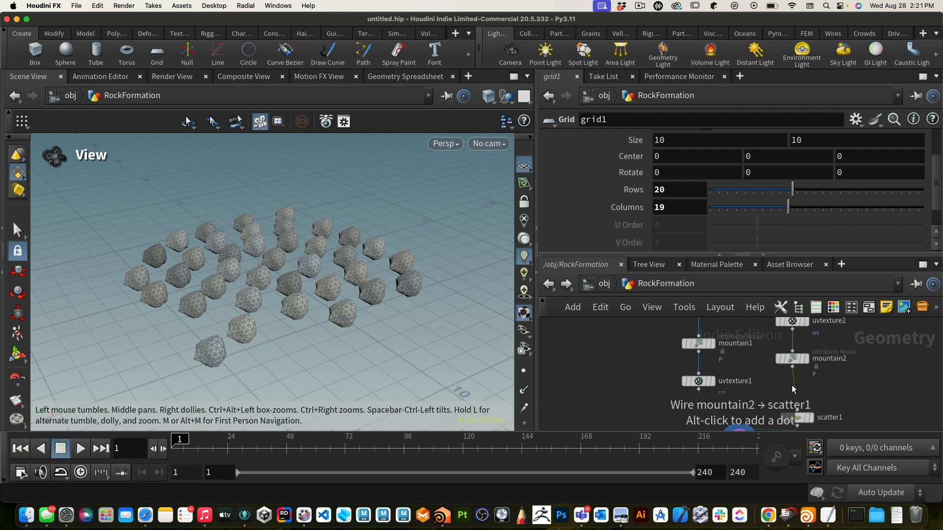
key("Tab")
mouse_move(798, 361)
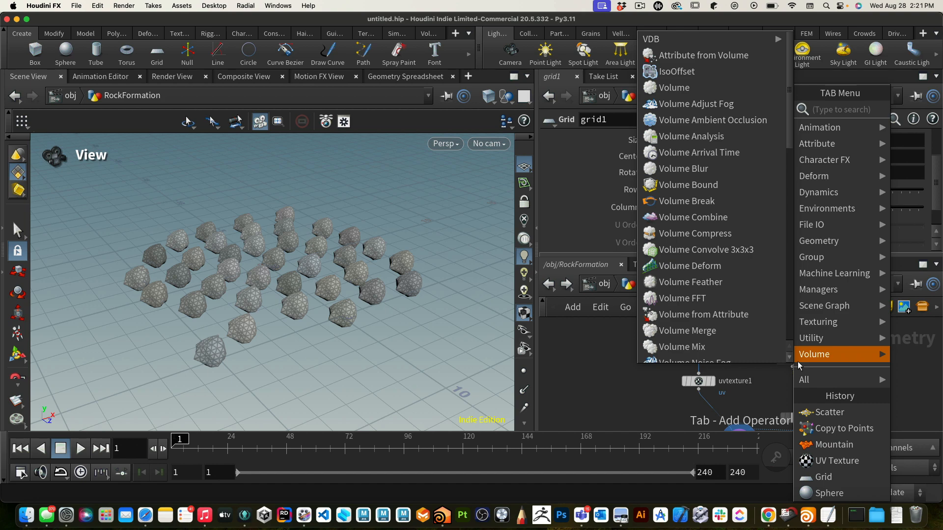
type("mer")
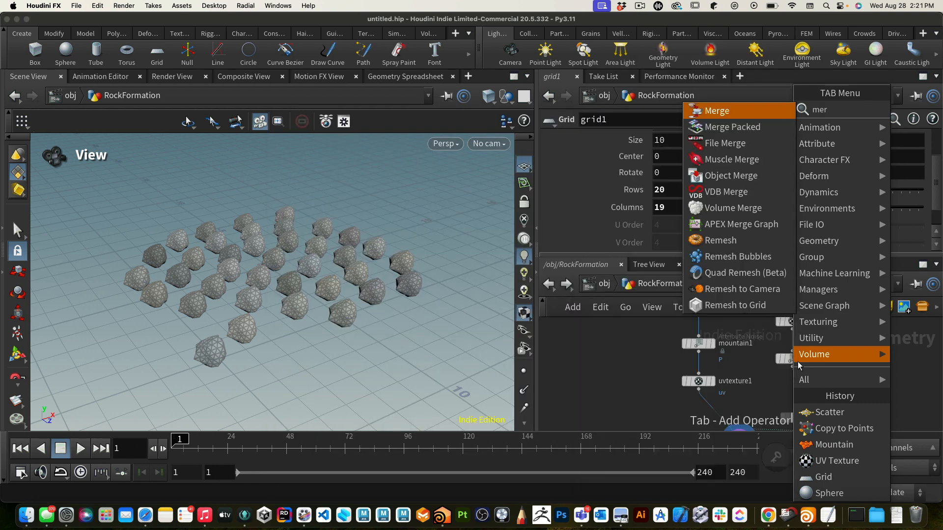
key("Return")
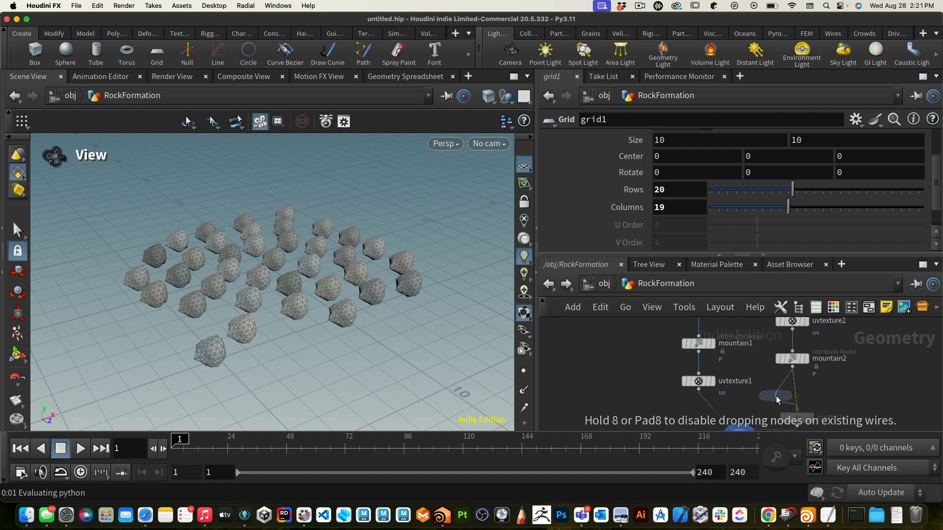
left_click(777, 399)
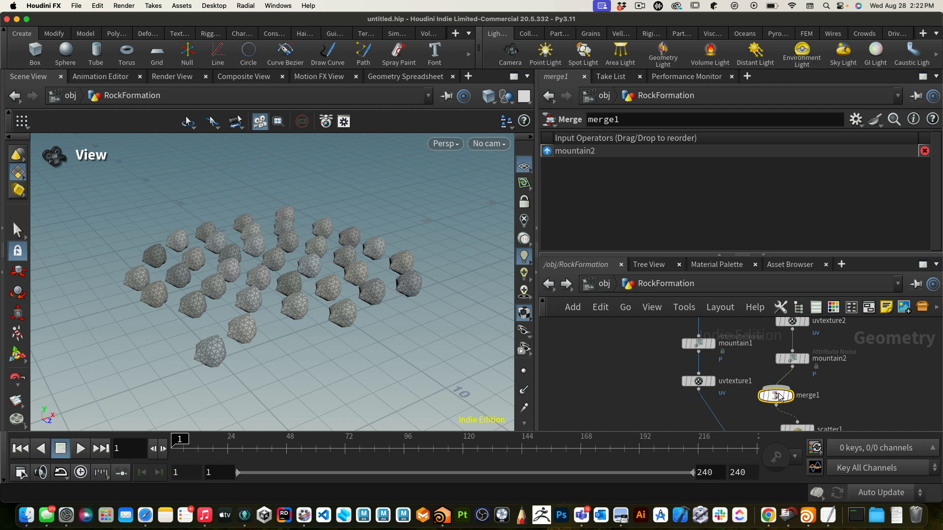
key("Delete")
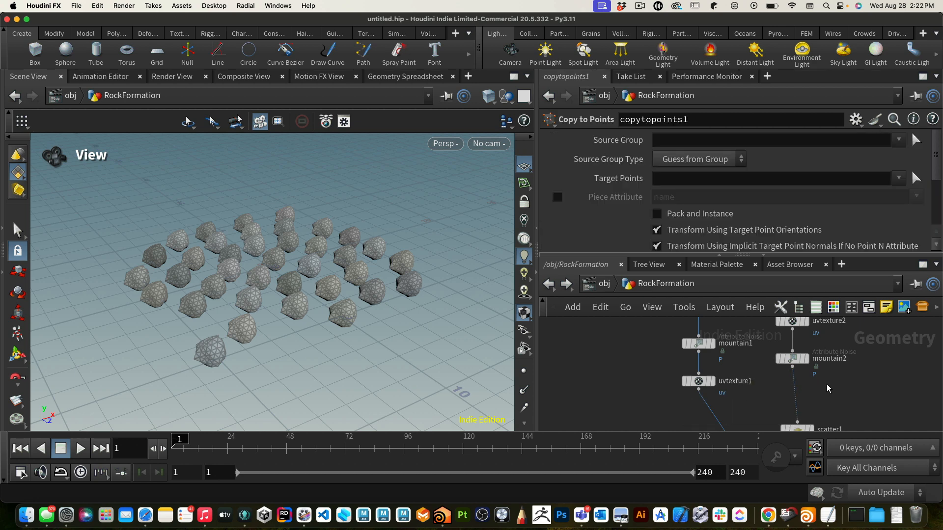
Shift scatter1 away from copytopoints1 and add an unconnected Merge node below copytopoints1.
scroll(786, 373, "down", 3)
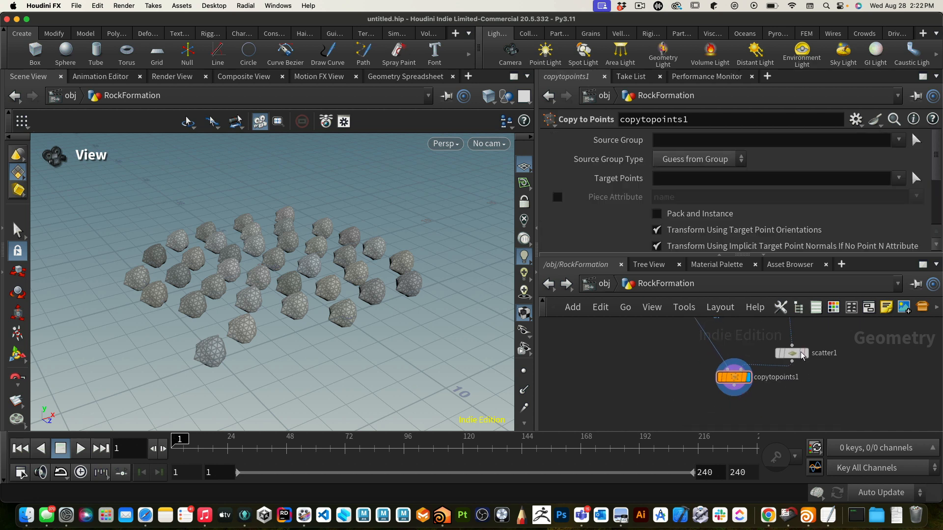
left_click_drag(802, 356, 824, 344)
key("Tab")
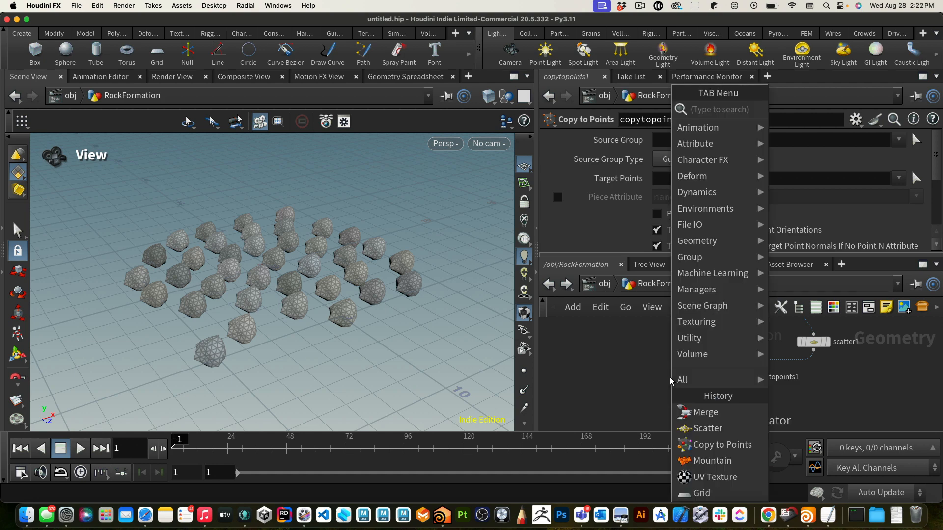
type("mger")
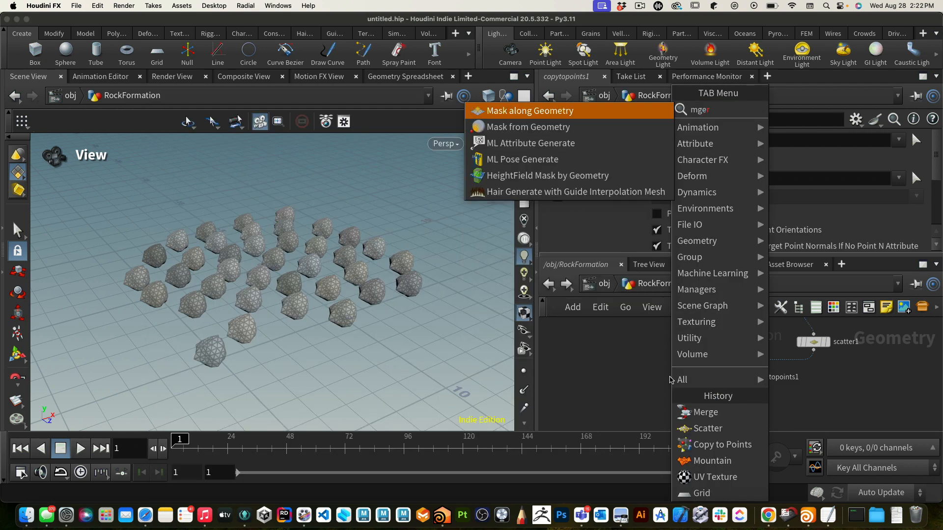
key("BackSpace")
key("BackSpace")
key("BackSpace")
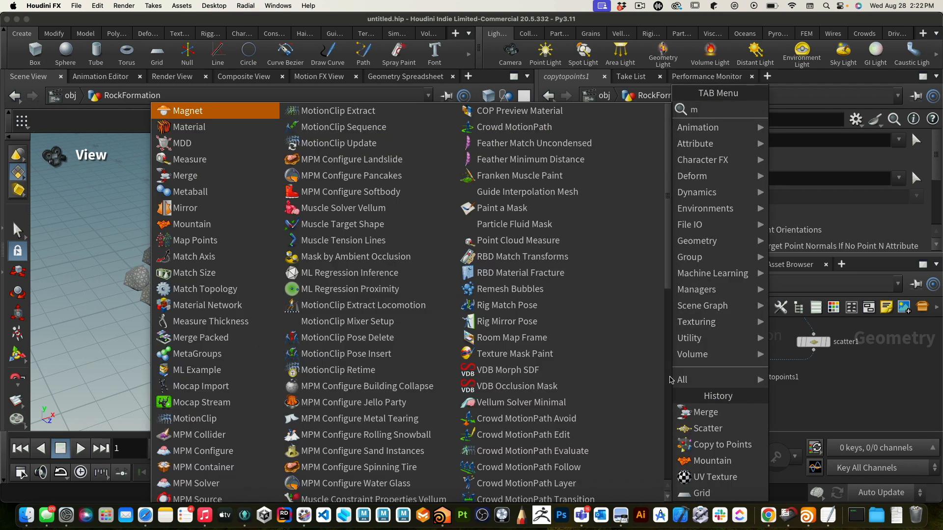
type("er")
key("Return")
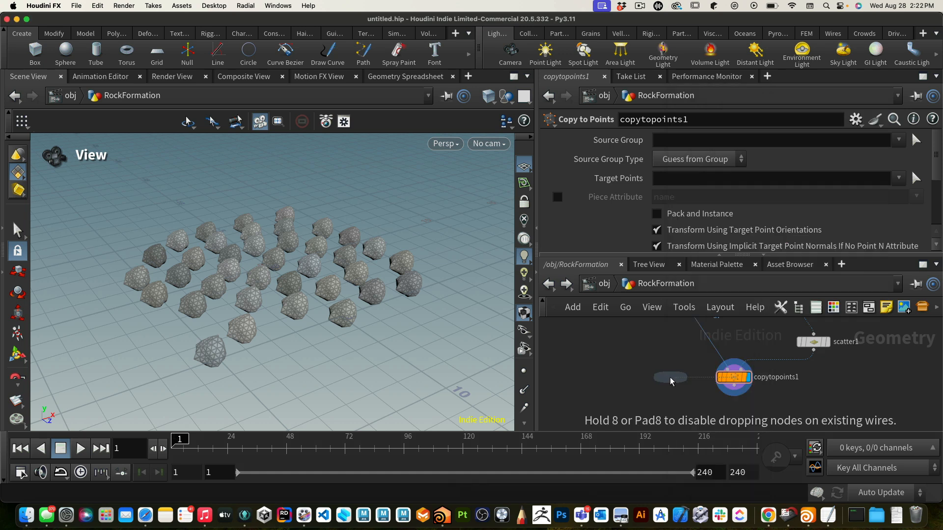
left_click(675, 402)
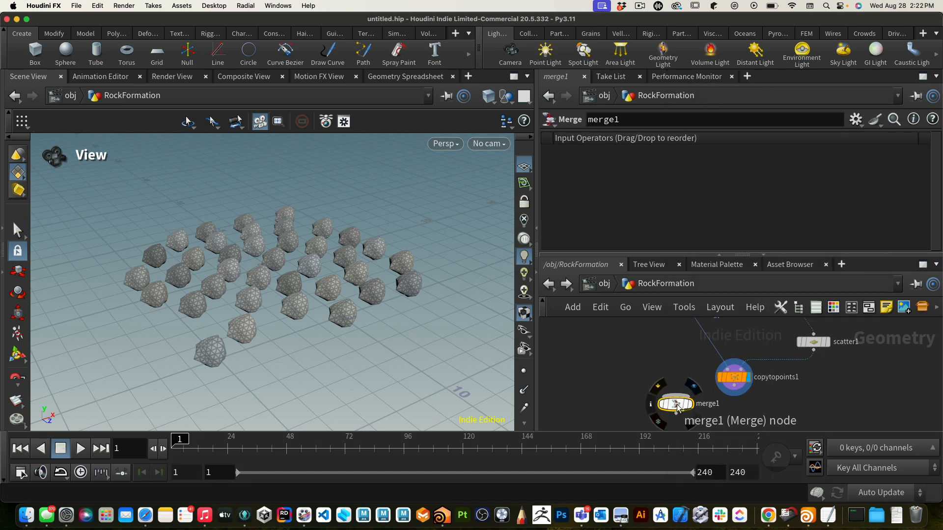
Wire copytopoints1 and mountain2 into merge1 and display the merged rocks and ground.
left_click_drag(678, 404, 686, 414)
left_click_drag(735, 385, 802, 404)
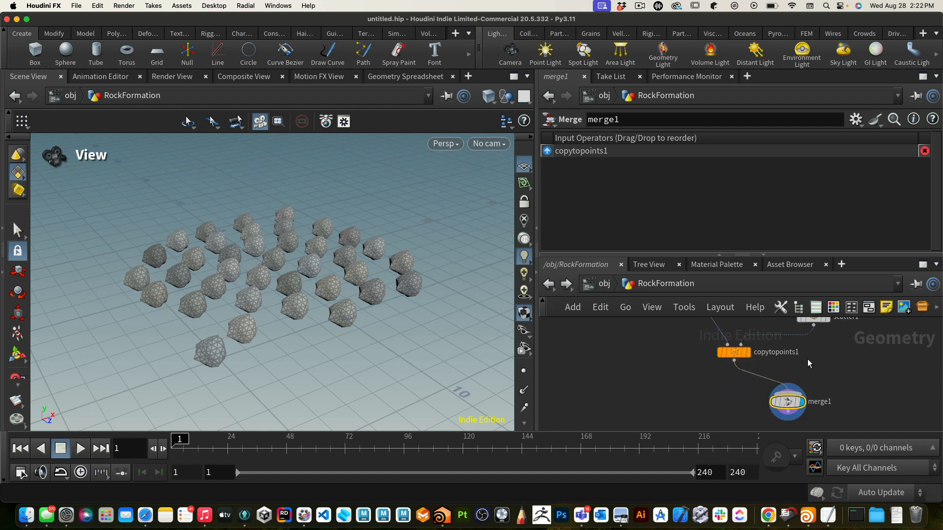
middle_click_drag(809, 359, 771, 427)
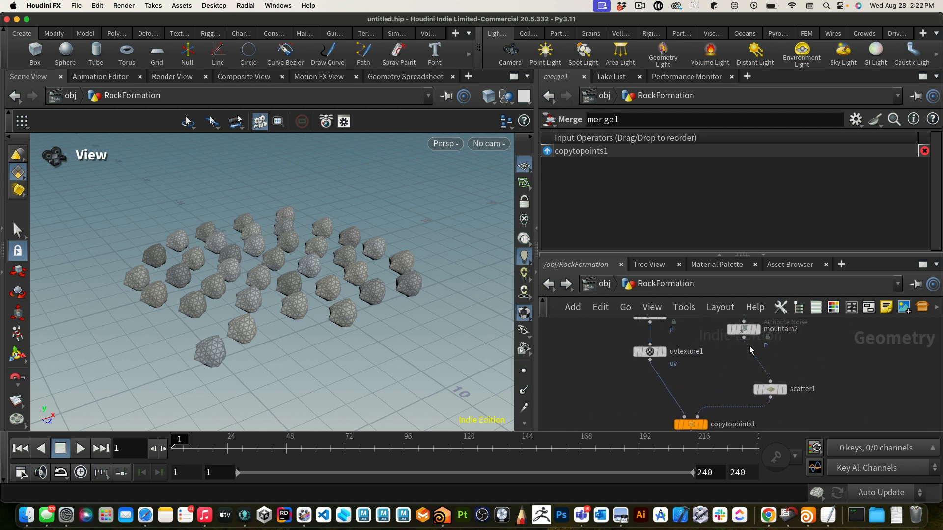
left_click_drag(778, 392, 804, 387)
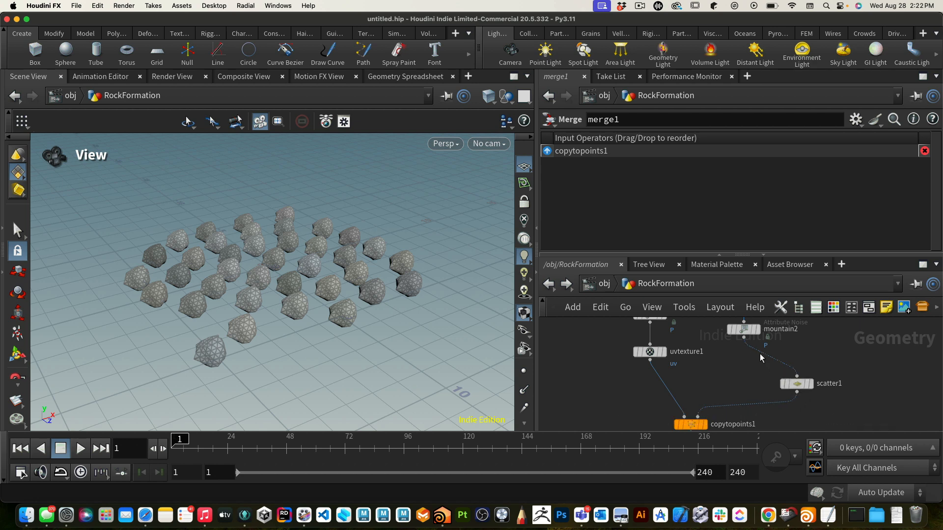
left_click_drag(743, 338, 751, 380)
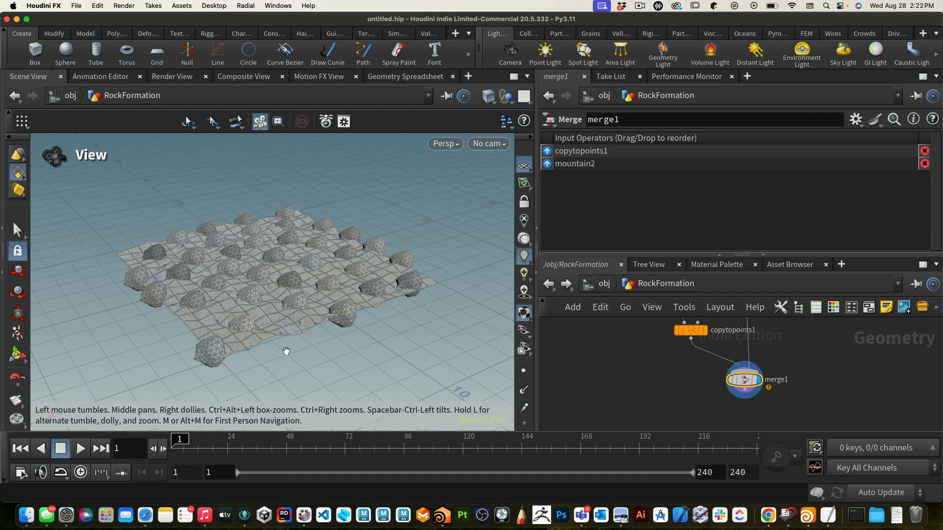
left_click_drag(286, 351, 285, 362)
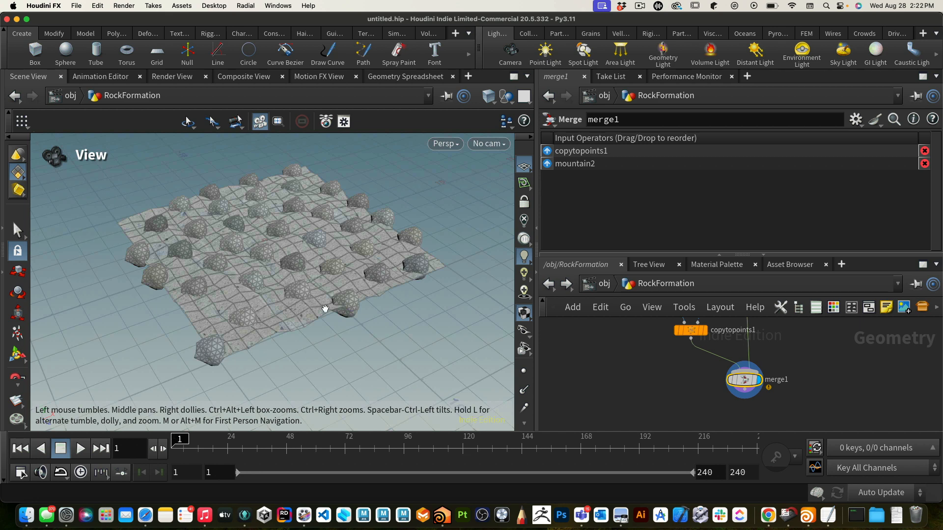
Space out merge1 and copytopoints1, and automatically lay out the network's nodes.
left_click(769, 379)
middle_click_drag(800, 353, 803, 402)
left_click_drag(755, 426, 764, 415)
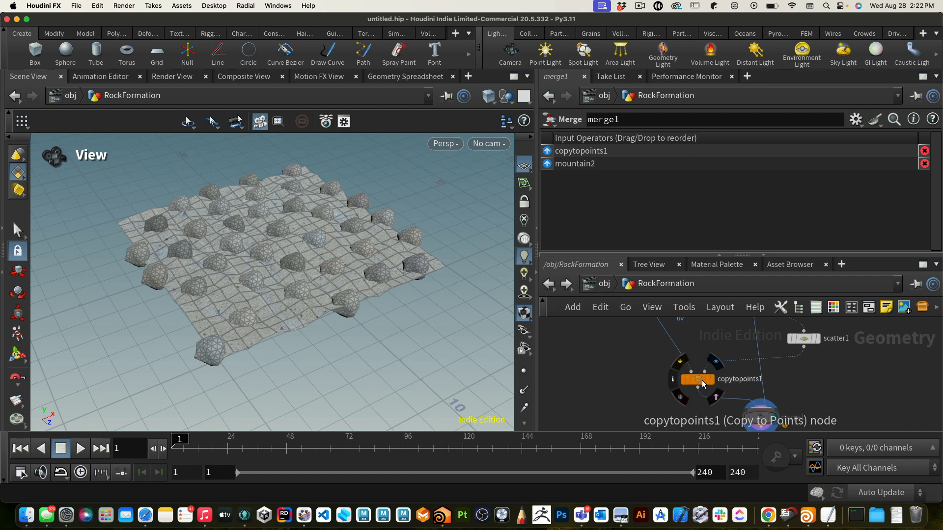
left_click_drag(702, 380, 702, 364)
middle_click_drag(801, 373, 774, 419)
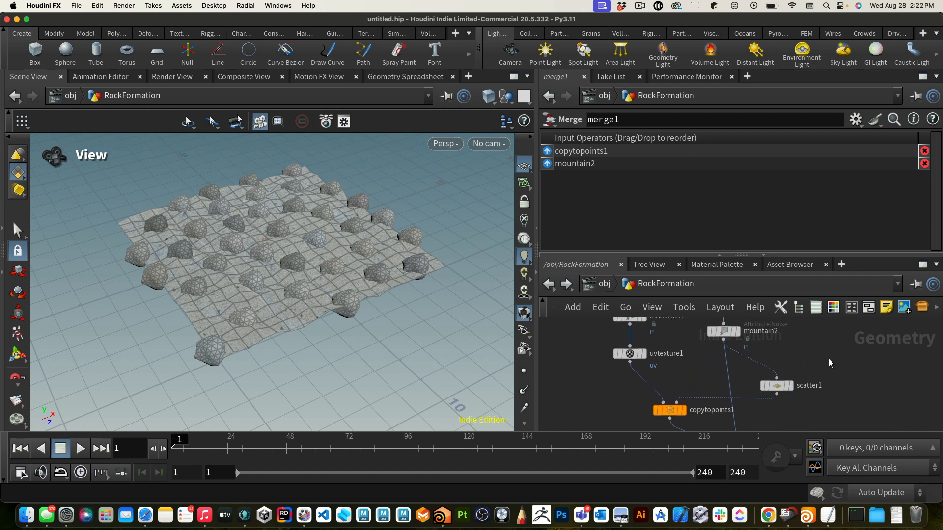
key("l")
key("f")
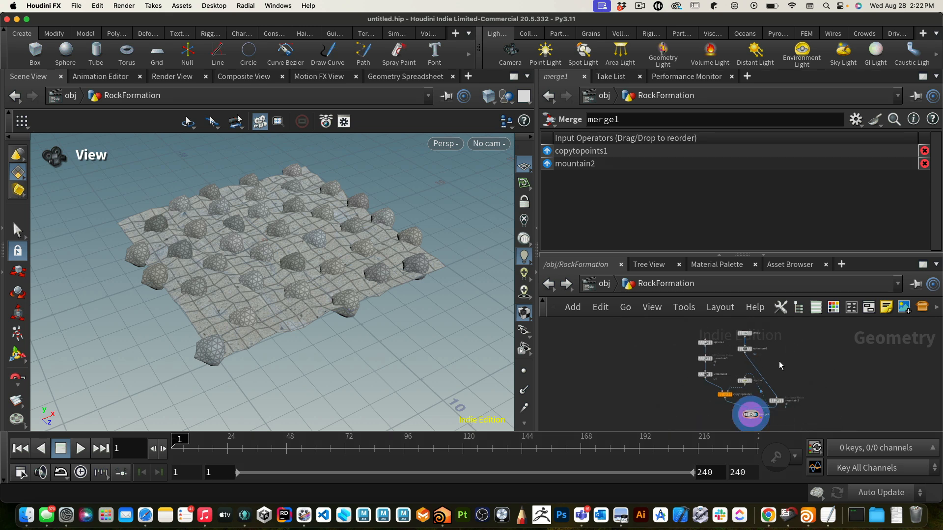
Reposition mountain2 and scatter1 so scatter1 sits between mountain2 and copytopoints1 with clearly separated wires.
middle_click_drag(782, 356, 742, 319)
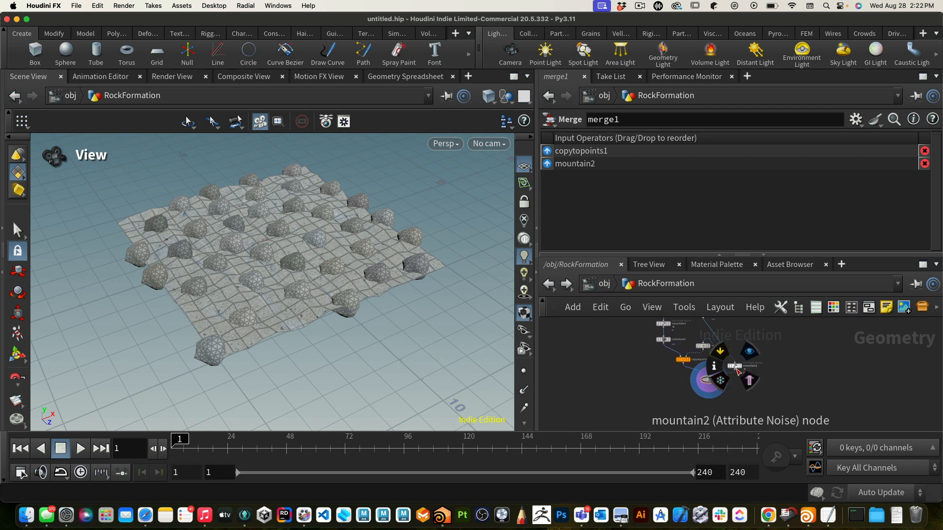
scroll(826, 369, "up", 3)
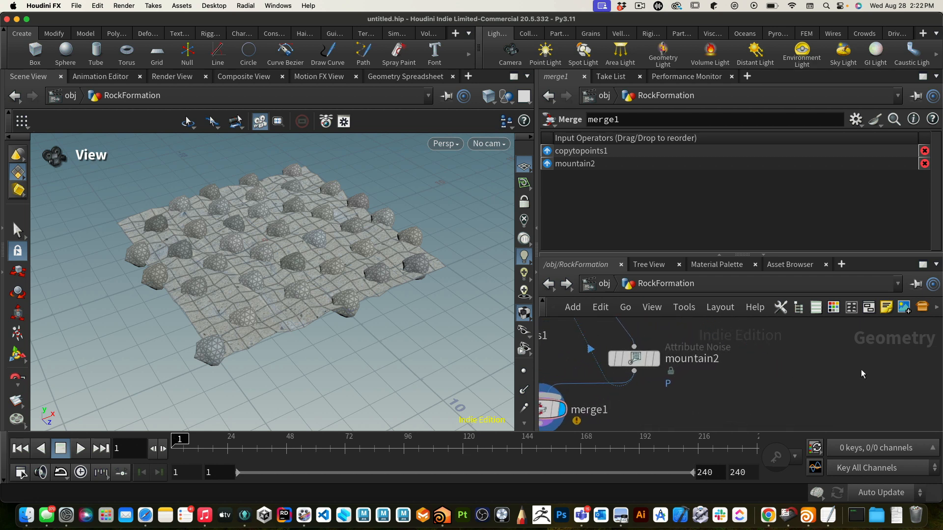
scroll(828, 360, "up", 1)
middle_click_drag(789, 358, 827, 405)
left_click_drag(722, 409, 720, 389)
left_click_drag(629, 358, 713, 353)
middle_click_drag(785, 364, 820, 310)
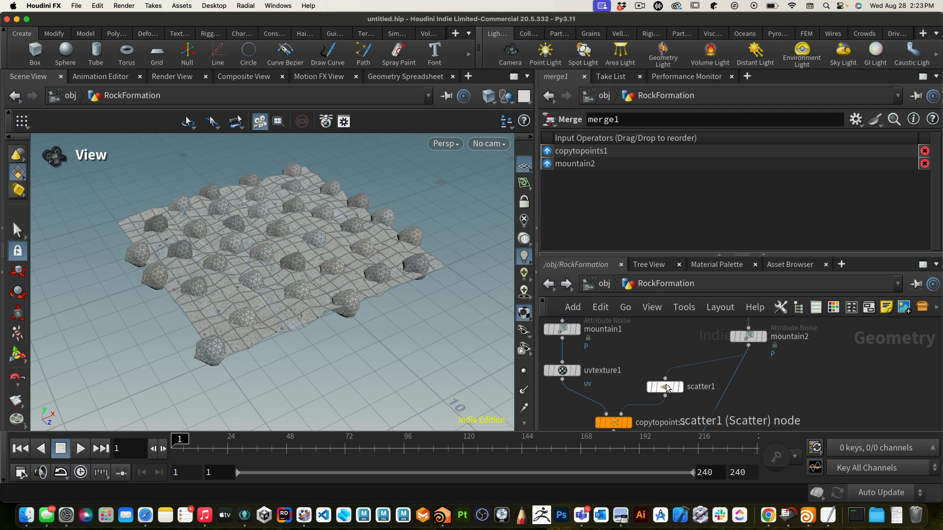
left_click_drag(666, 389, 703, 365)
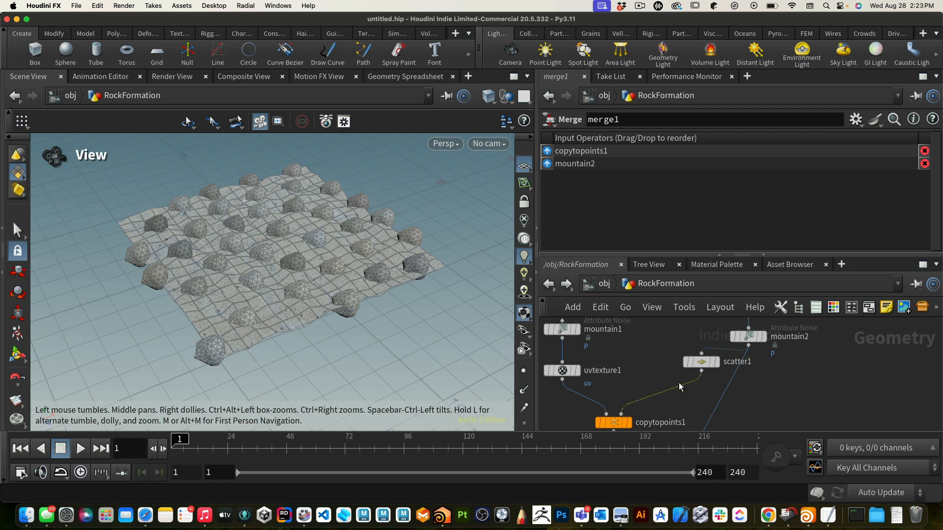
Insert an Attribute Randomize node on the wire between scatter1 and copytopoints1.
key("Tab")
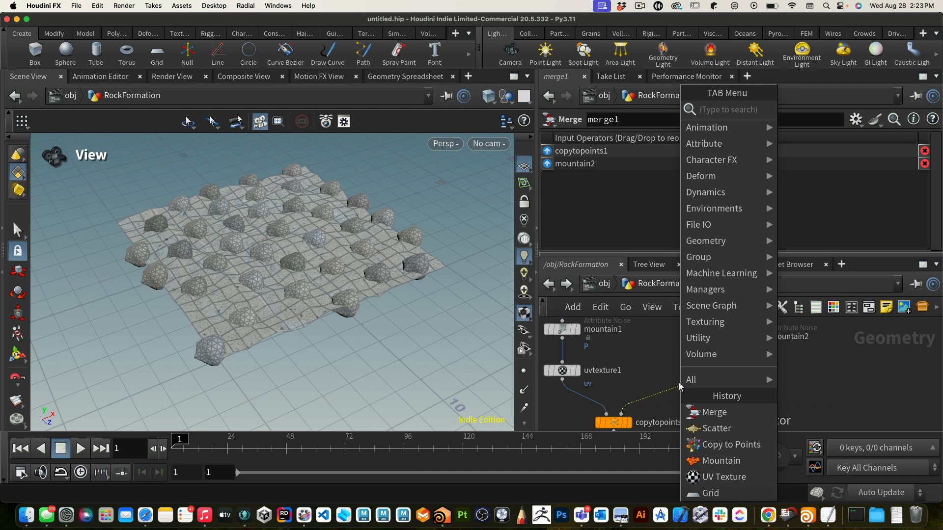
type("ran")
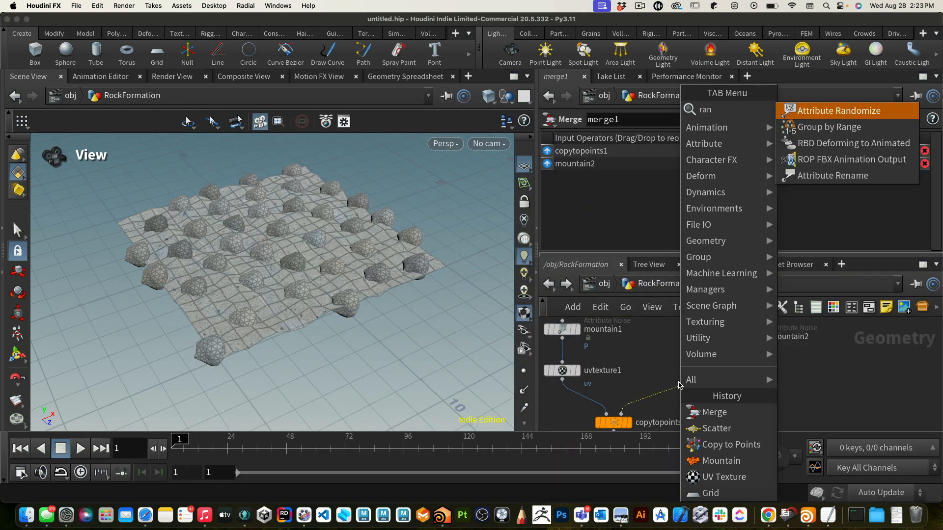
left_click(717, 429)
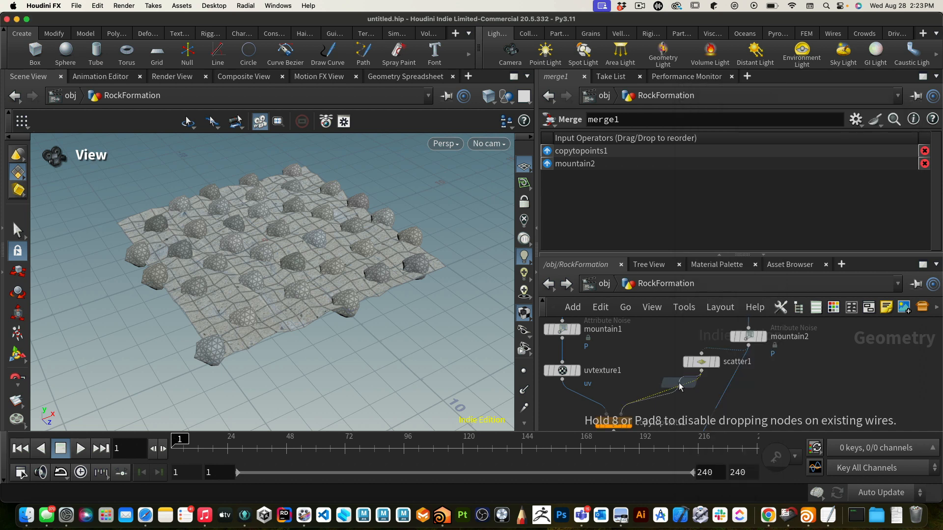
left_click(677, 393)
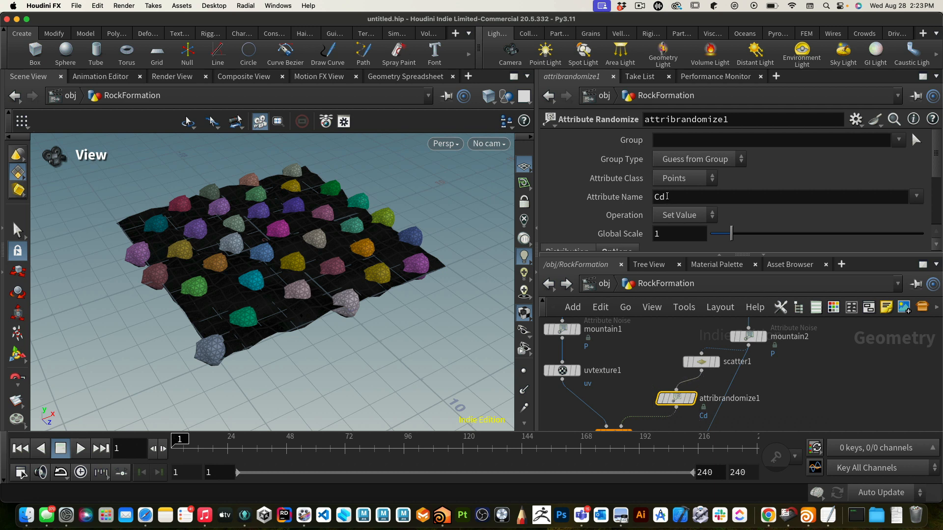
Set attribrandomize1's attribute name to pscale so the scattered rocks vary in size.
left_click_drag(668, 197, 655, 194)
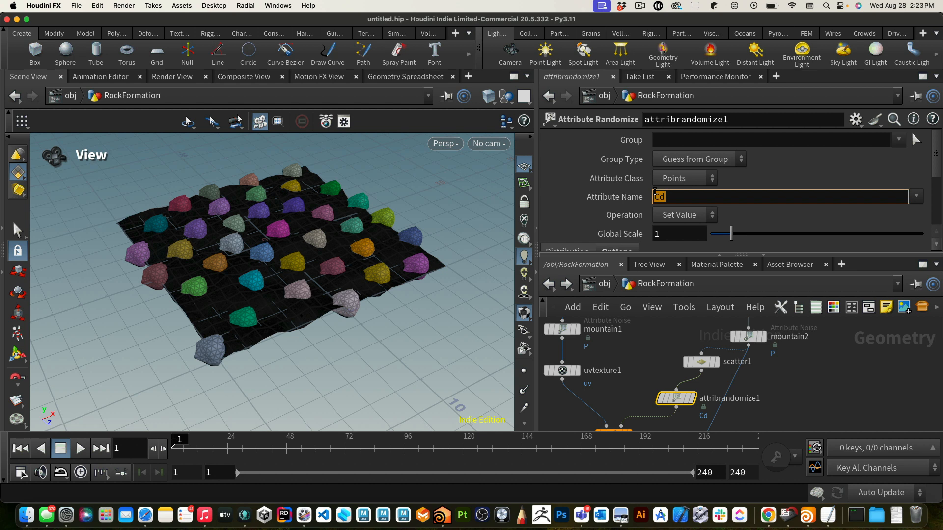
type("P")
key("Return")
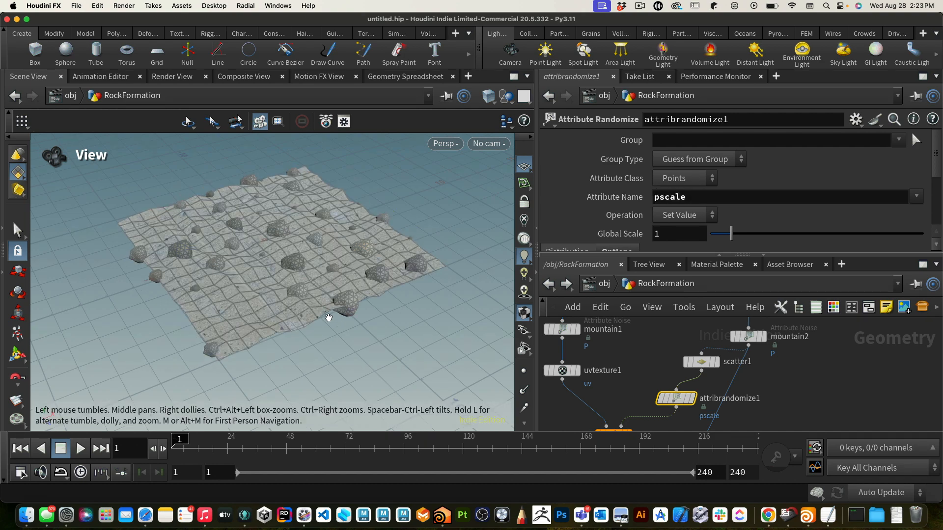
left_click_drag(297, 356, 331, 269)
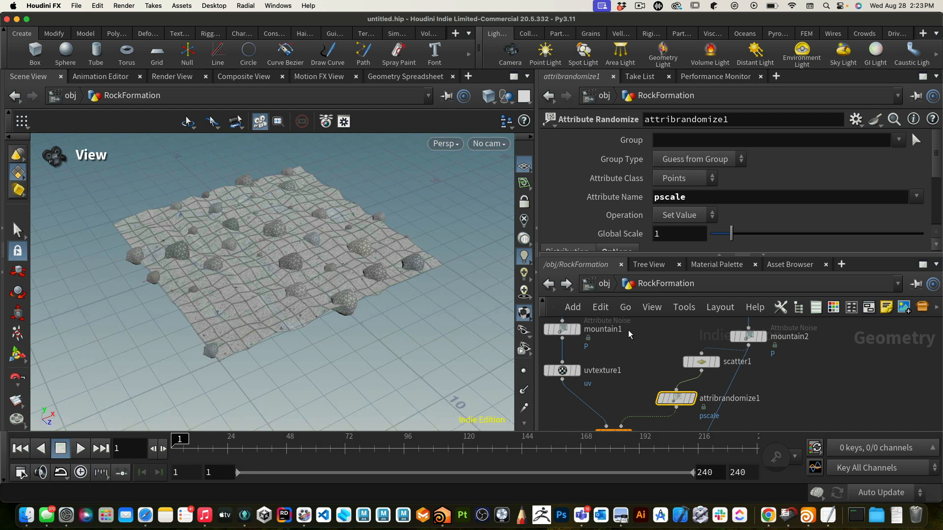
Raise the rocks relative to the ground by setting sphere1's Y center to .3.
middle_click_drag(627, 338, 679, 405)
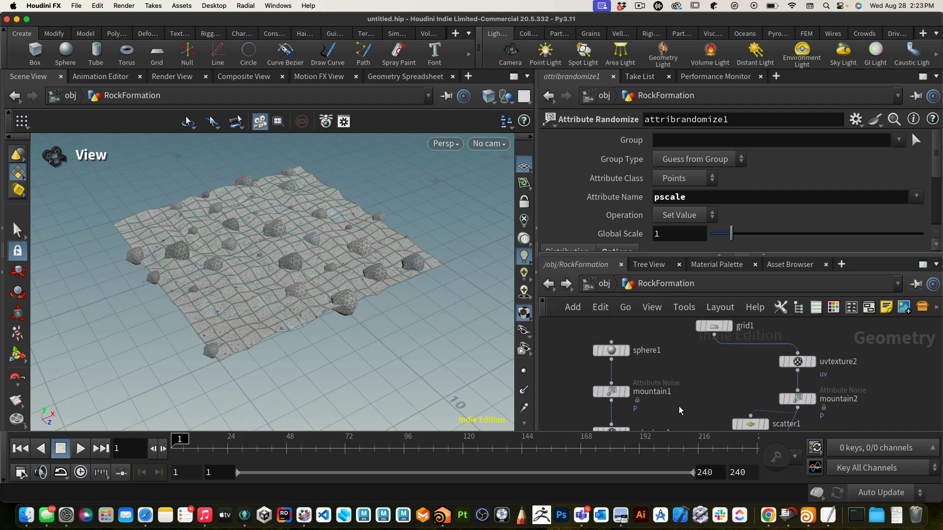
left_click(611, 350)
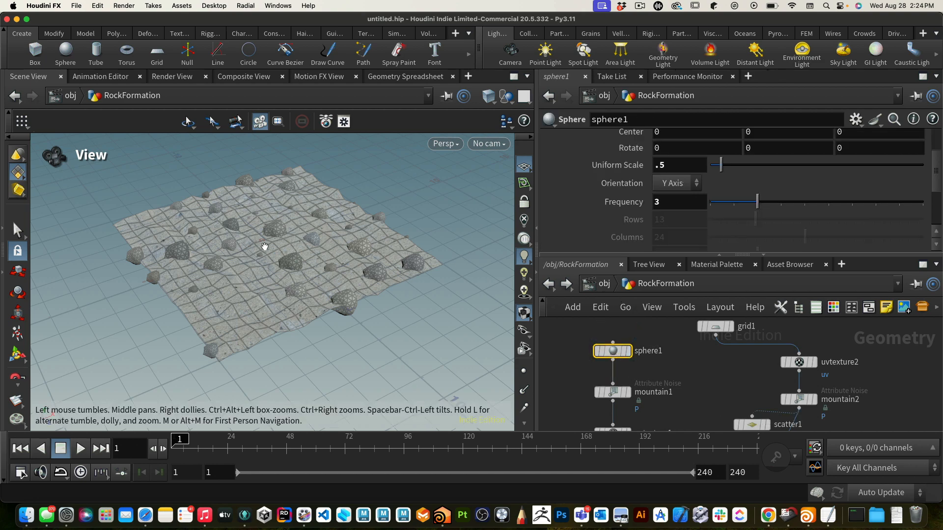
left_click_drag(299, 344, 316, 312)
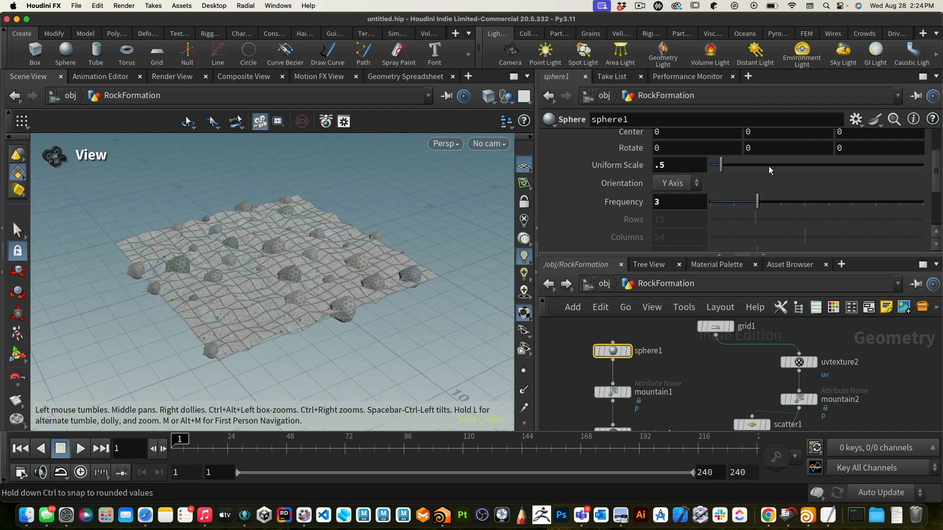
scroll(765, 175, "up", 5)
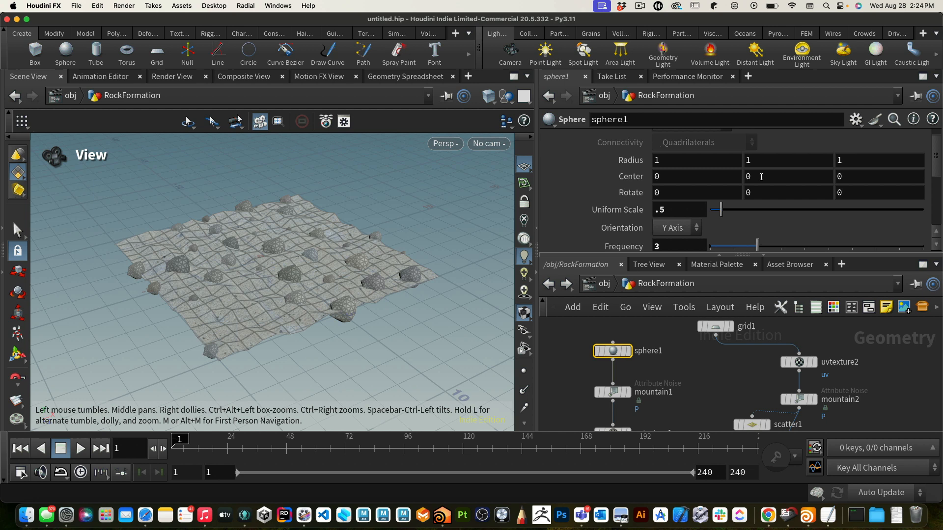
left_click(754, 178)
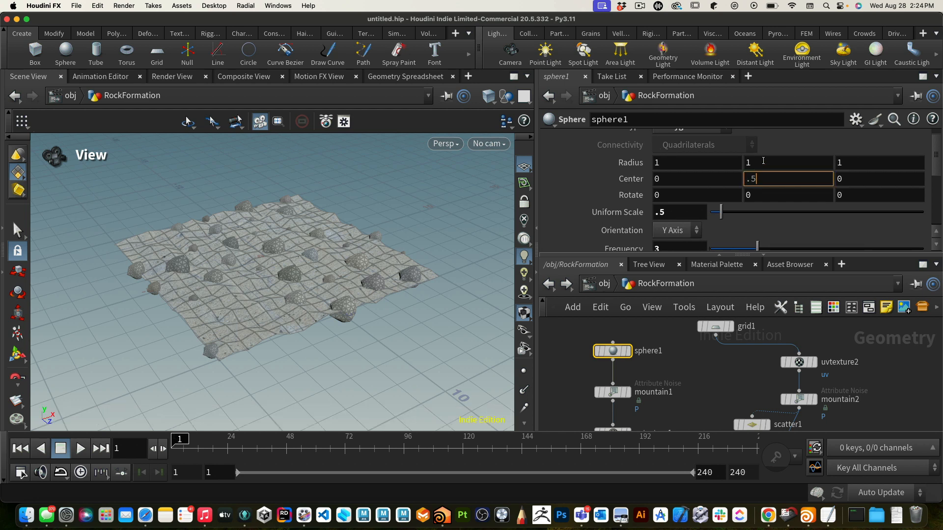
key("Return")
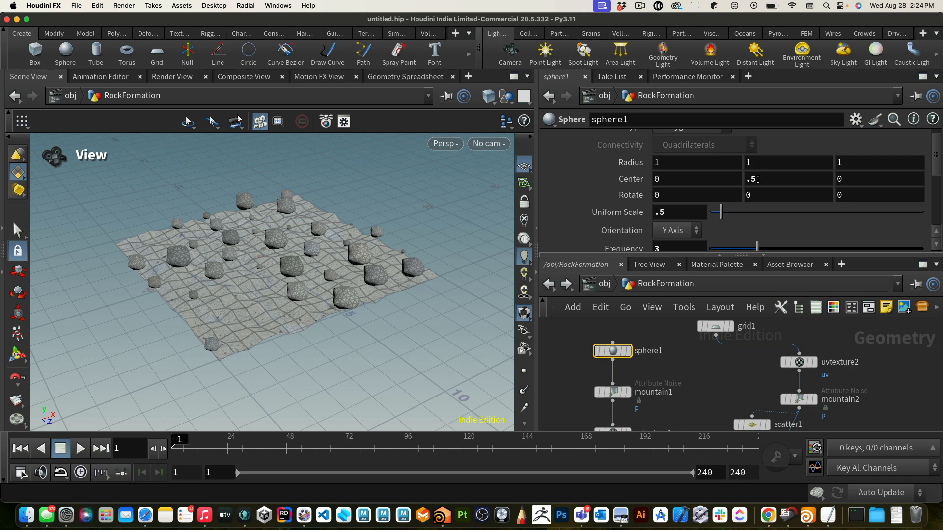
double_click(752, 179)
type("3")
key("Return")
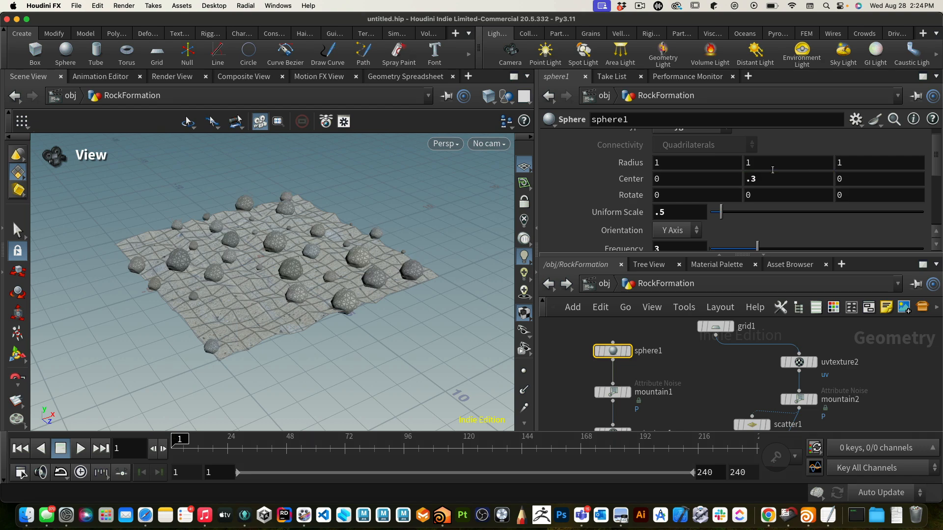
mouse_move(323, 354)
left_mouse_down()
mouse_move(350, 326)
mouse_move(332, 352)
left_mouse_up()
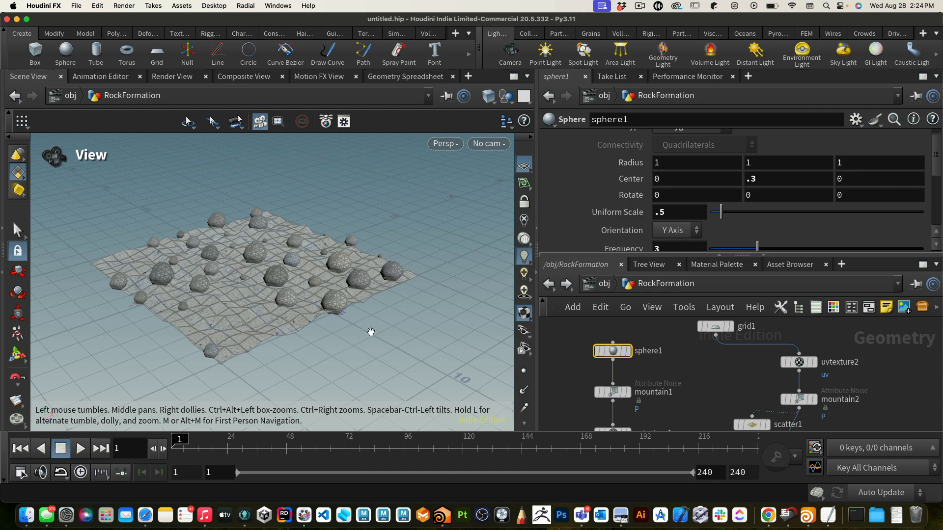
left_click_drag(351, 345, 334, 289)
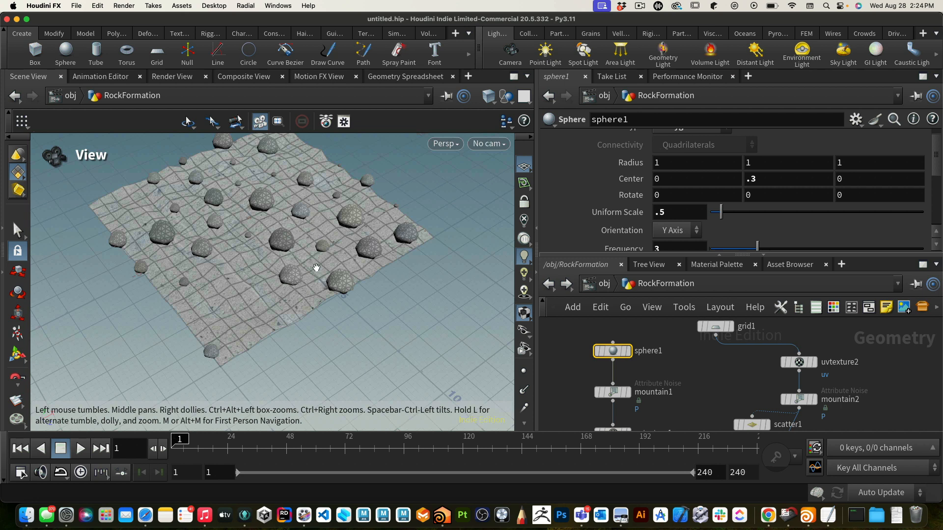
left_click_drag(358, 299, 379, 328)
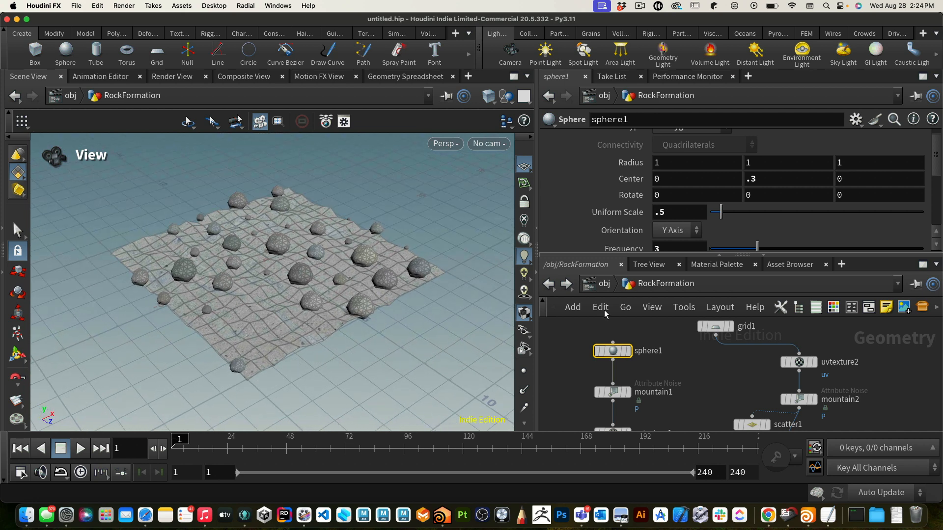
Reposition copytopoints1 and attribrandomize1 to make room for another node between them.
middle_click_drag(715, 366, 700, 302)
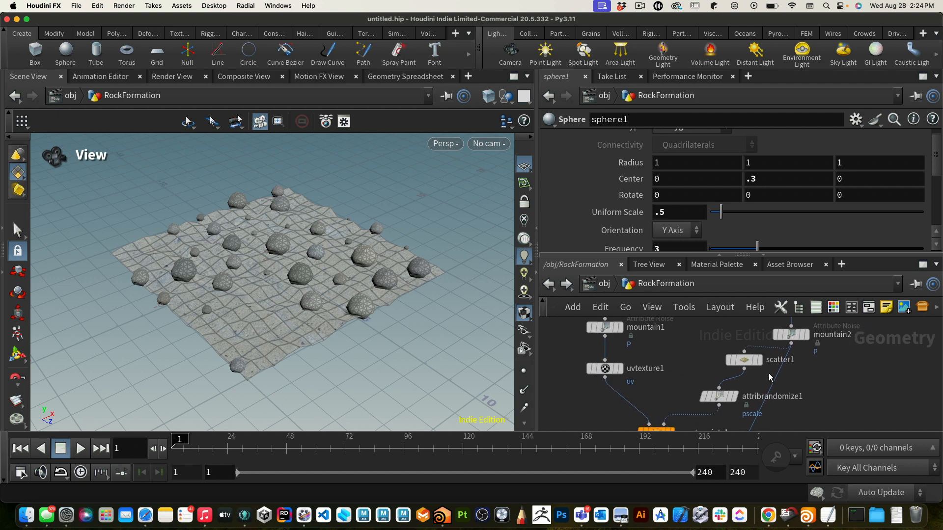
middle_click_drag(770, 369, 797, 324)
left_click_drag(680, 391, 668, 403)
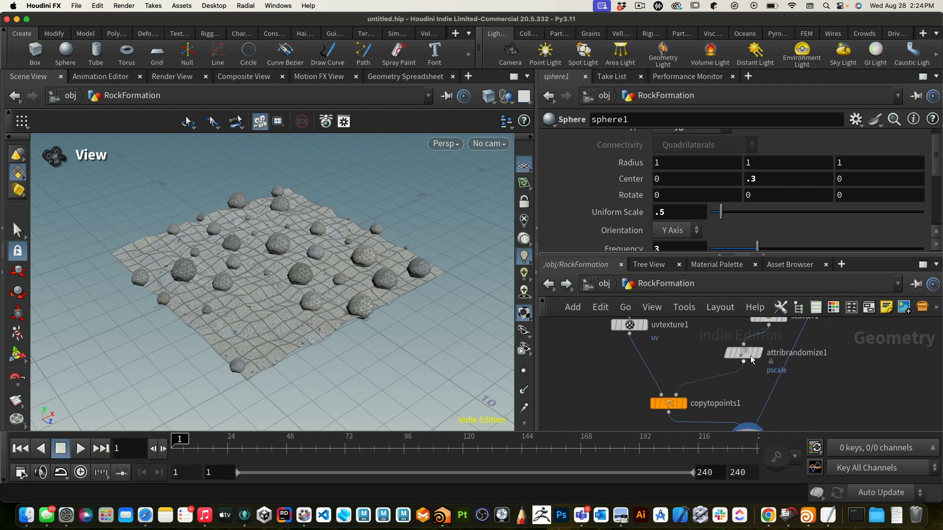
left_click_drag(742, 359, 748, 353)
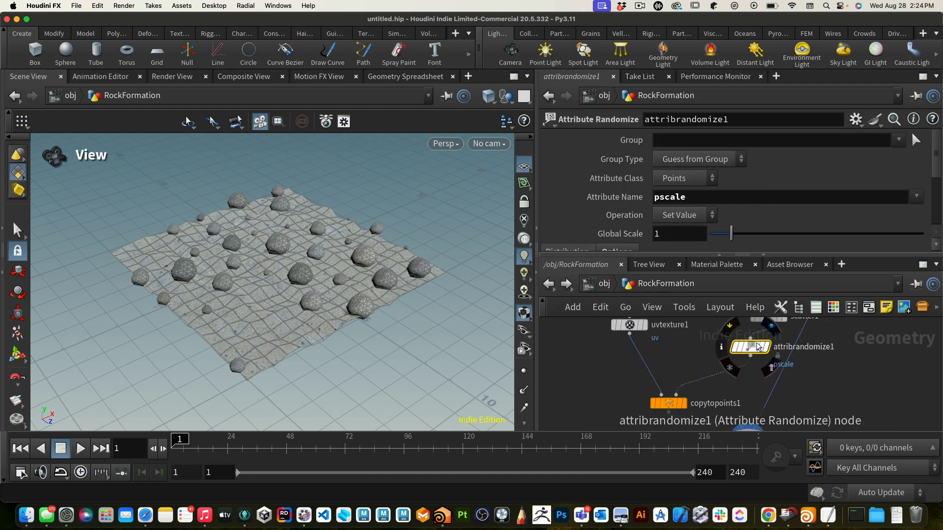
Insert a second Attribute Randomize node on the wire between attribrandomize1 and copytopoints1.
left_click(716, 375)
key("Tab")
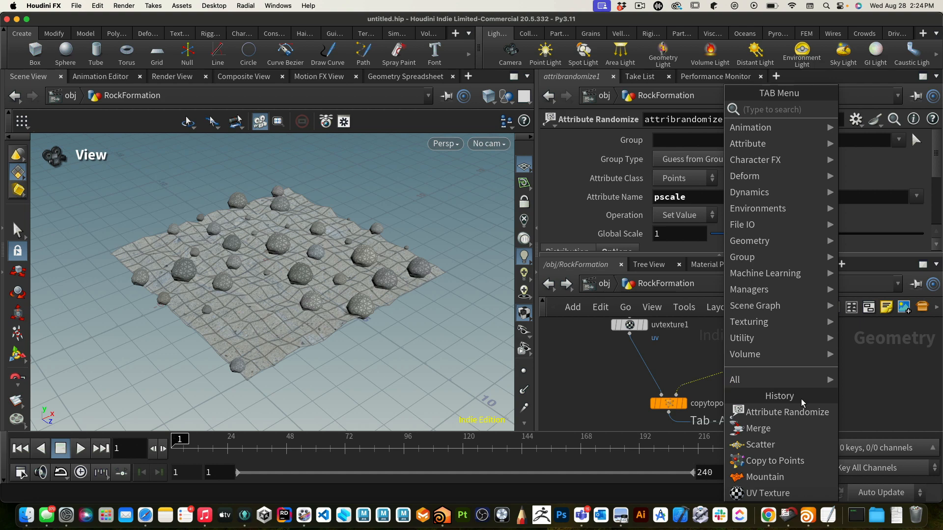
left_click(787, 413)
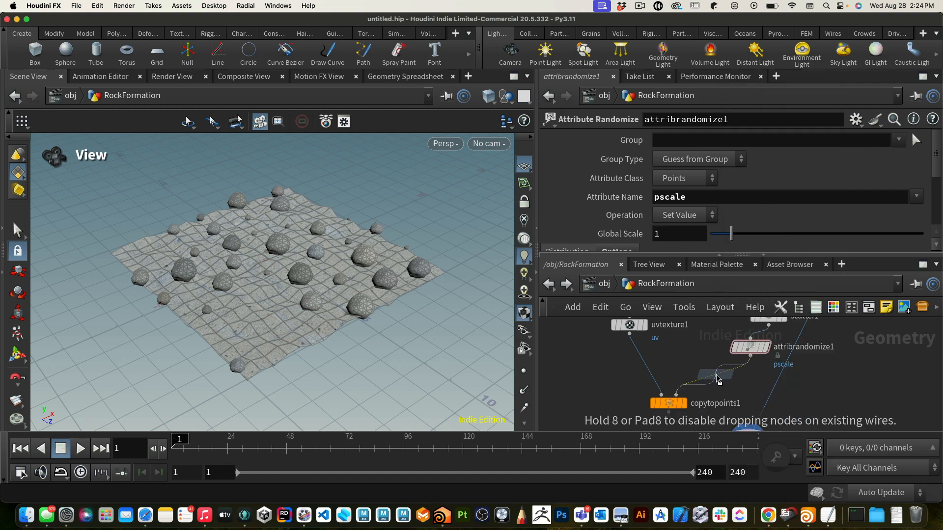
left_click(717, 379)
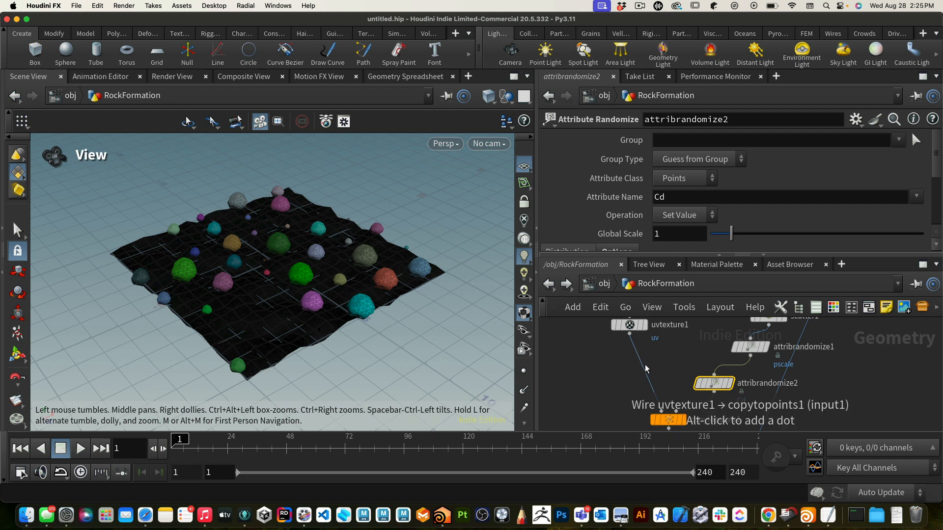
Look through mountain1's noise parameters for the vector attribute that its noise follows.
left_click_drag(660, 358, 683, 333, "alt")
left_click(609, 350)
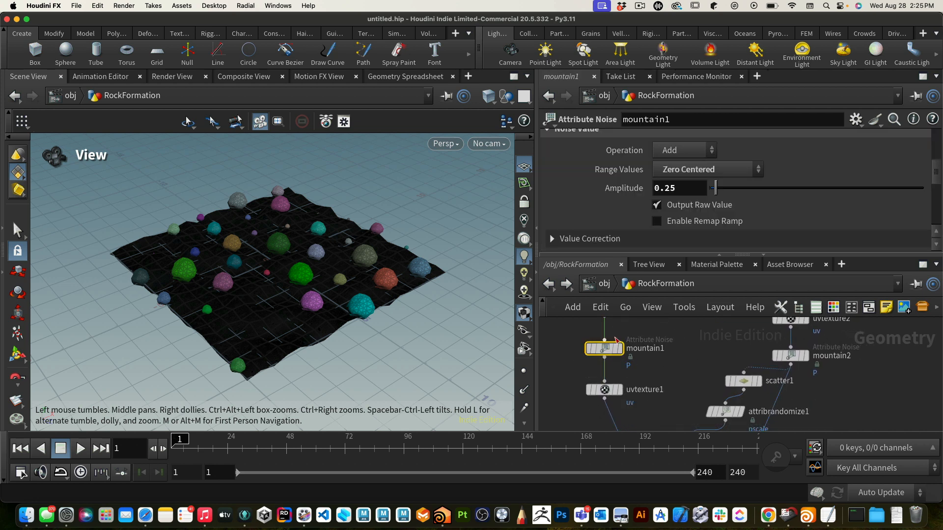
left_click(936, 244)
left_click(935, 244)
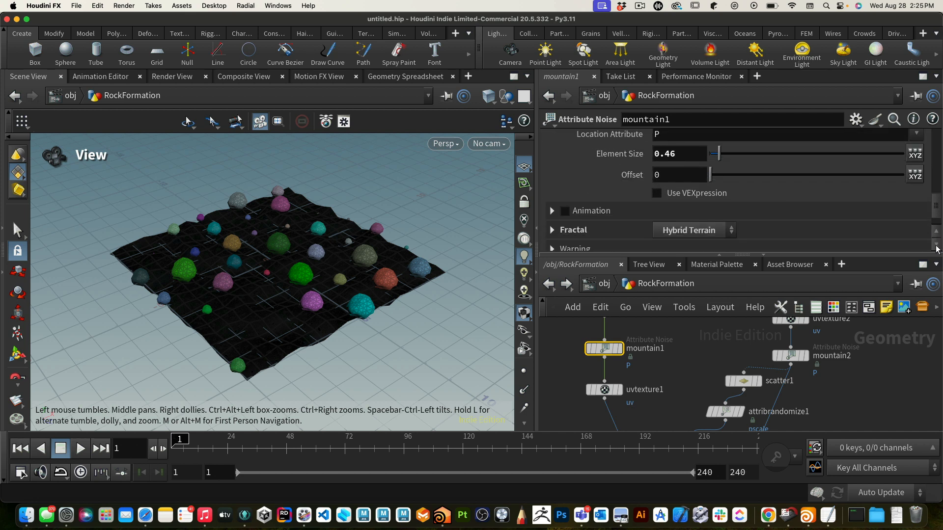
scroll(935, 240, "up", 5)
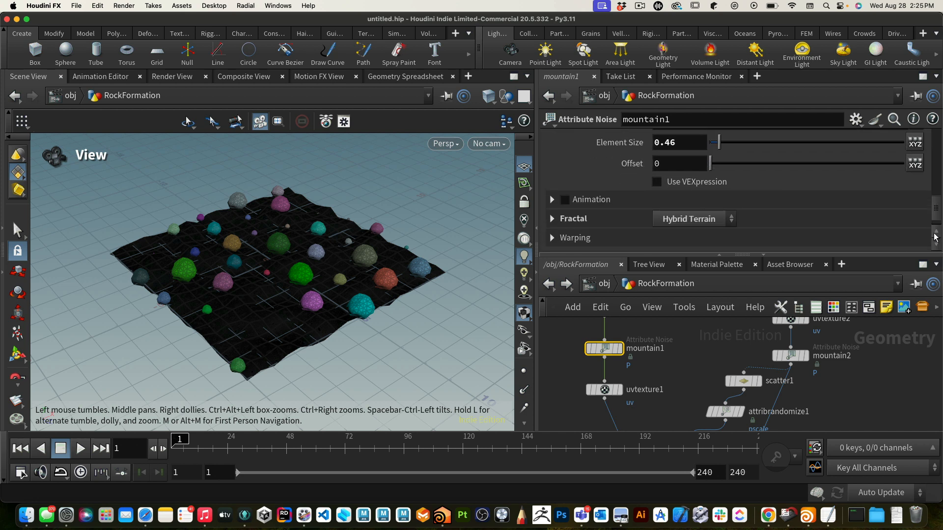
scroll(935, 237, "up", 5)
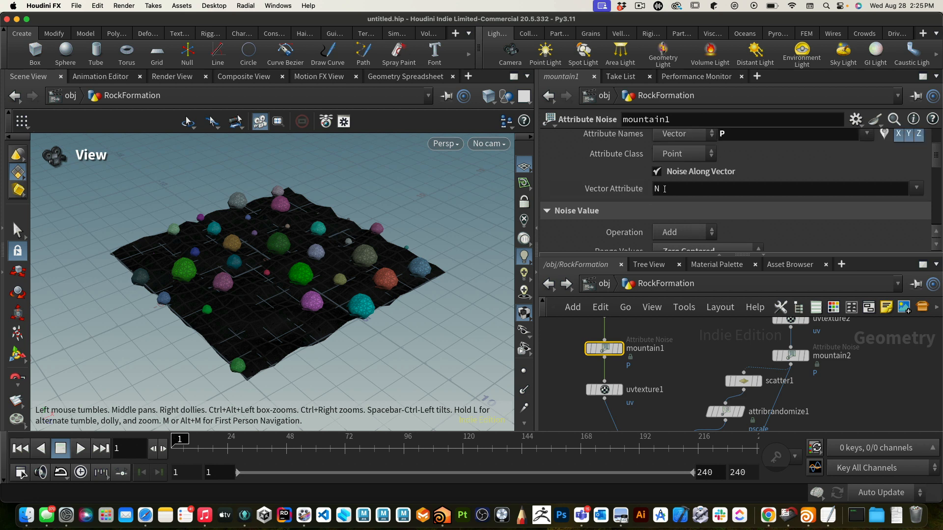
Set attribrandomize2's attribute name to N to randomize the orientation of the scattered rocks.
left_click_drag(688, 374, 674, 313)
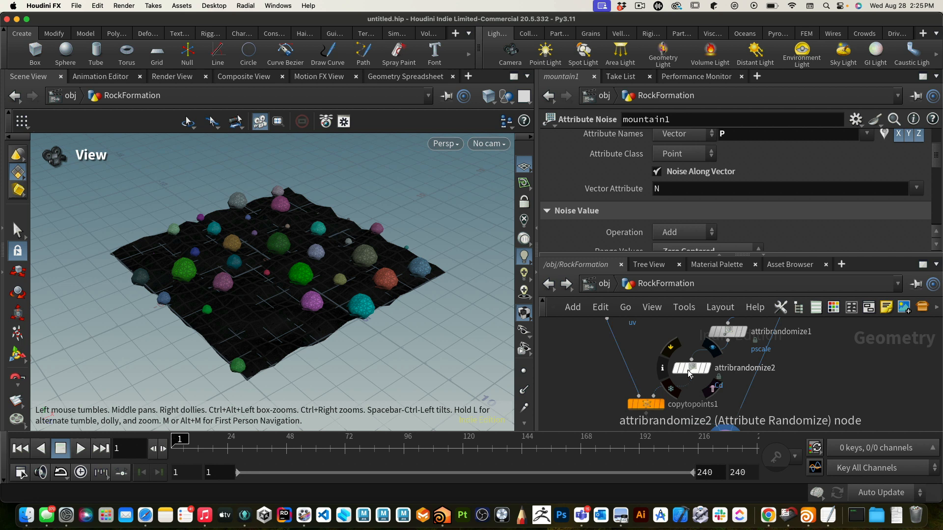
left_click(690, 372)
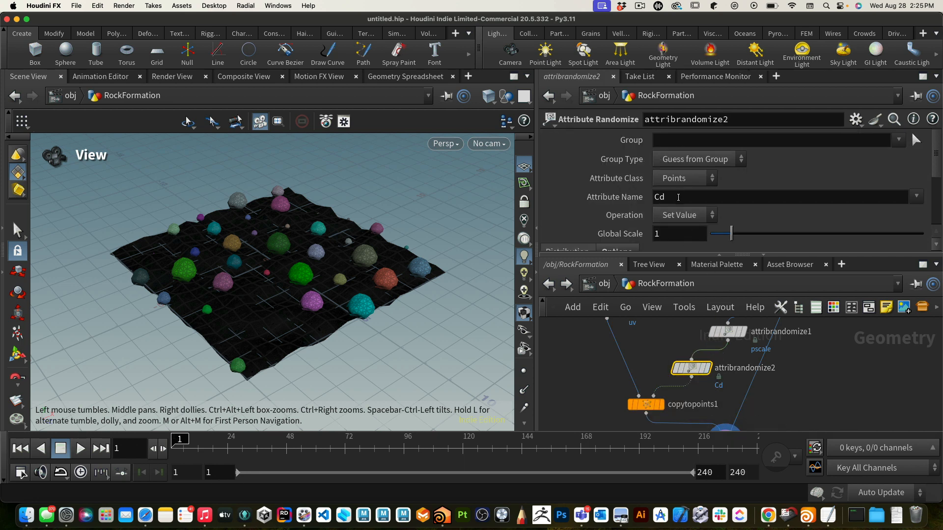
left_click(688, 193)
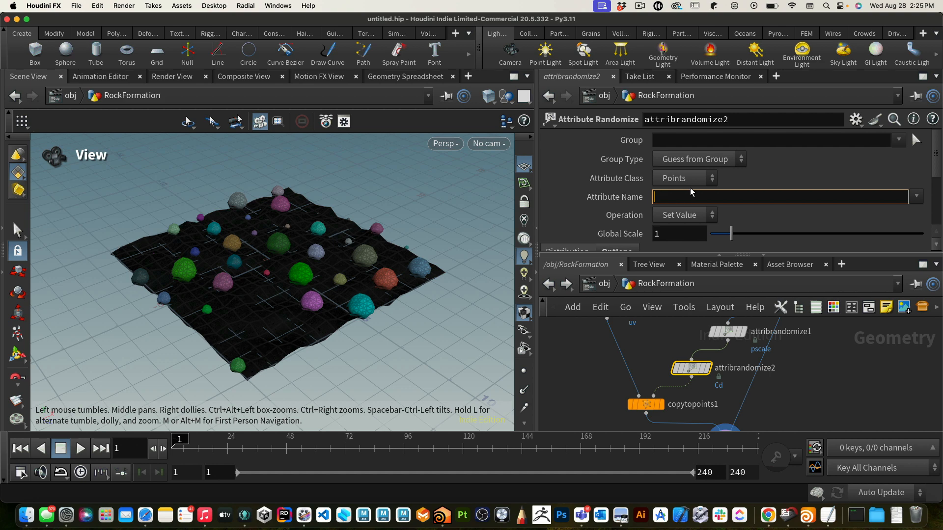
key("Return")
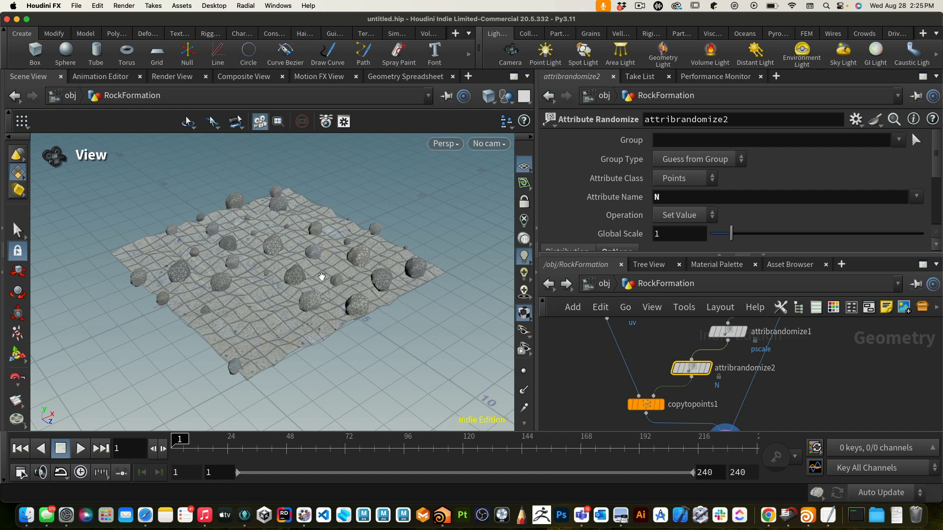
Automatically lay out all the nodes in the RockFormation network.
left_click(822, 387)
key("l")
key("f")
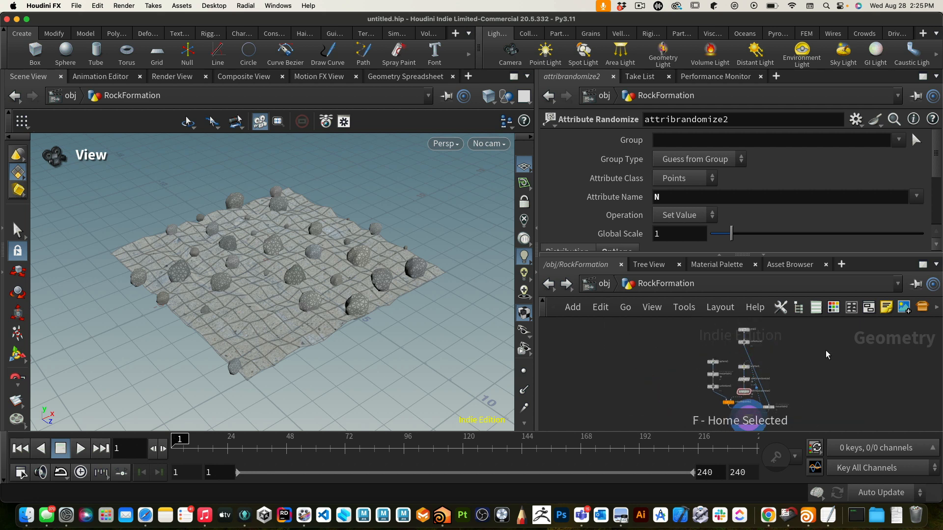
scroll(786, 378, "down", 5)
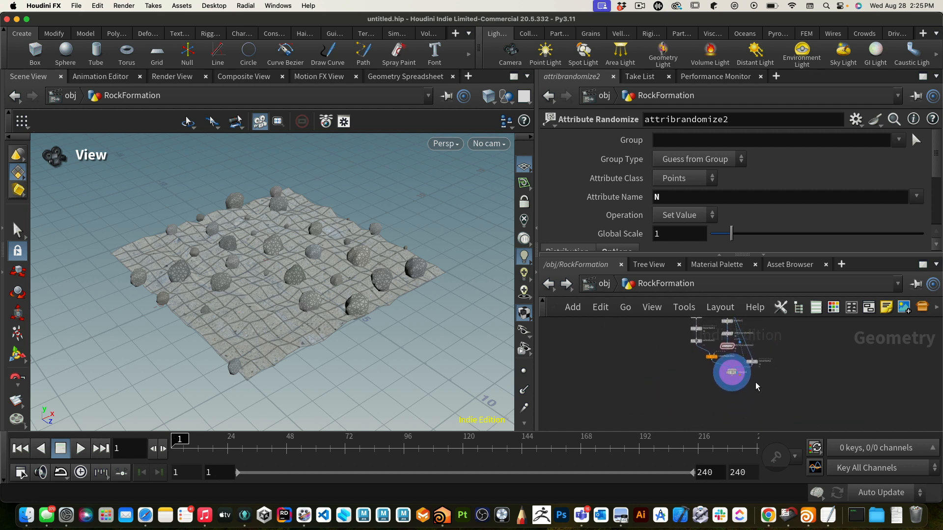
scroll(784, 385, "down", 5)
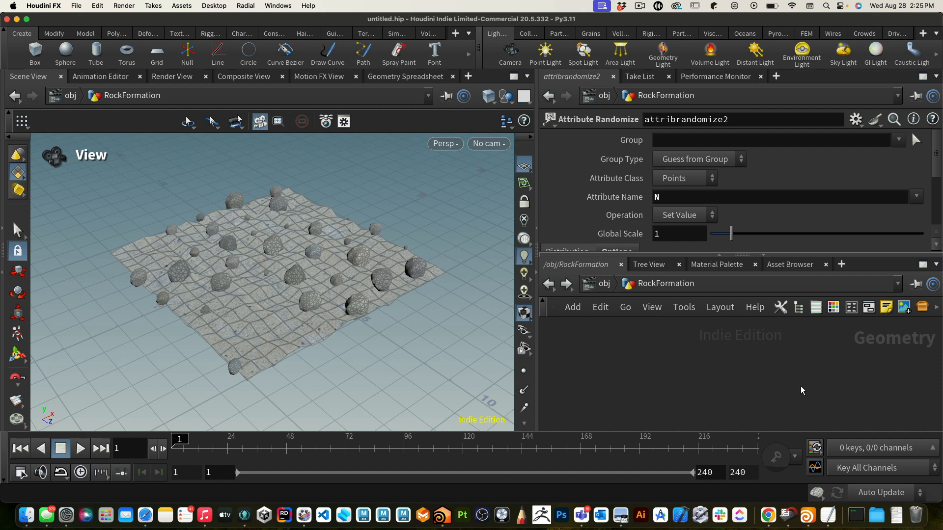
key("f")
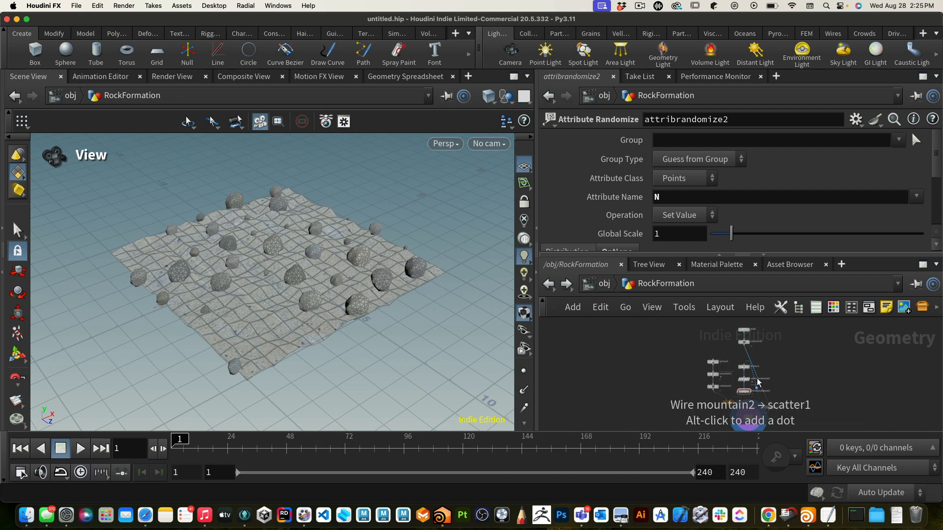
Insert an Attribute Adjust Color node on the wire between attribrandomize2 and copytopoints1.
left_click_drag(734, 386, 734, 386)
key("f")
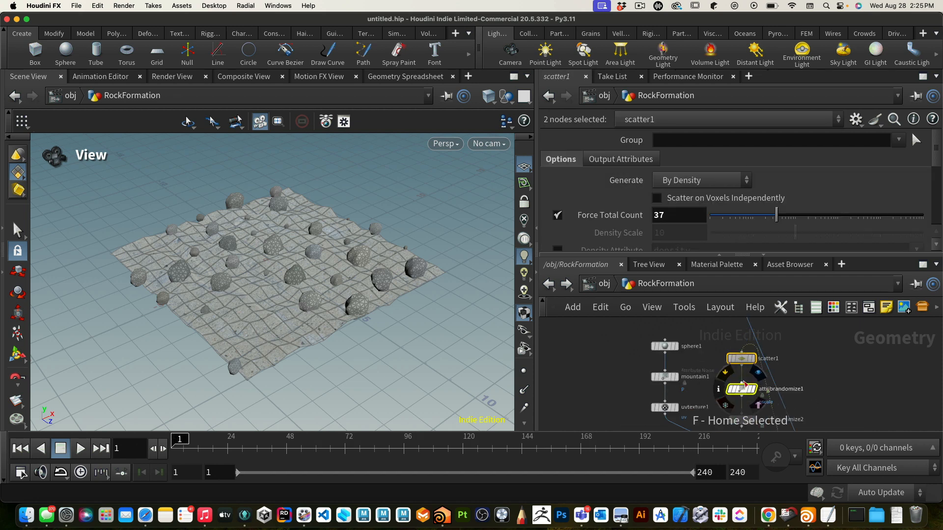
left_click(821, 364)
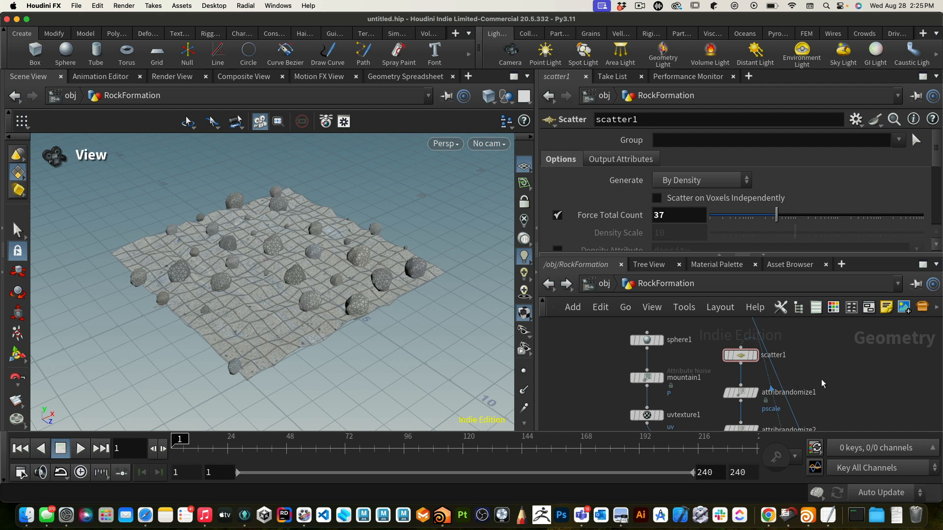
left_click_drag(836, 382, 831, 359, "alt")
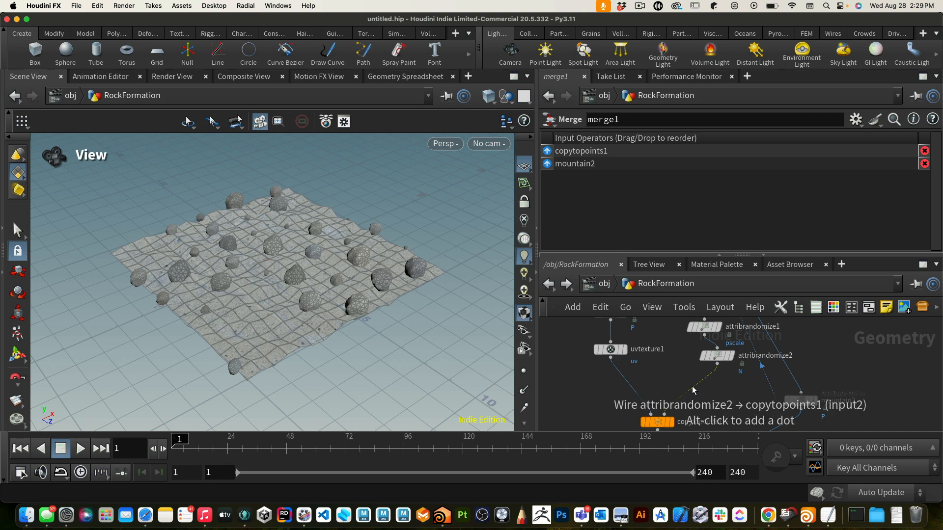
key("Tab")
type("colo")
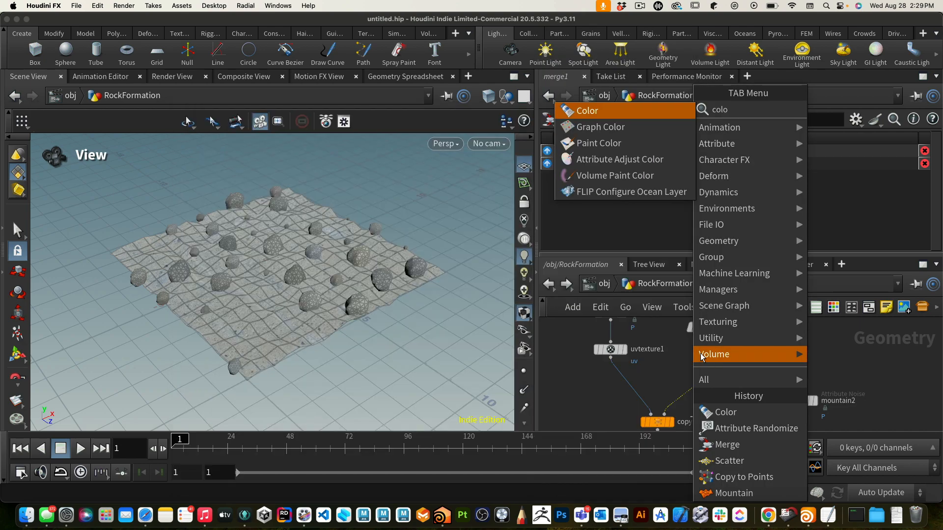
type("rr")
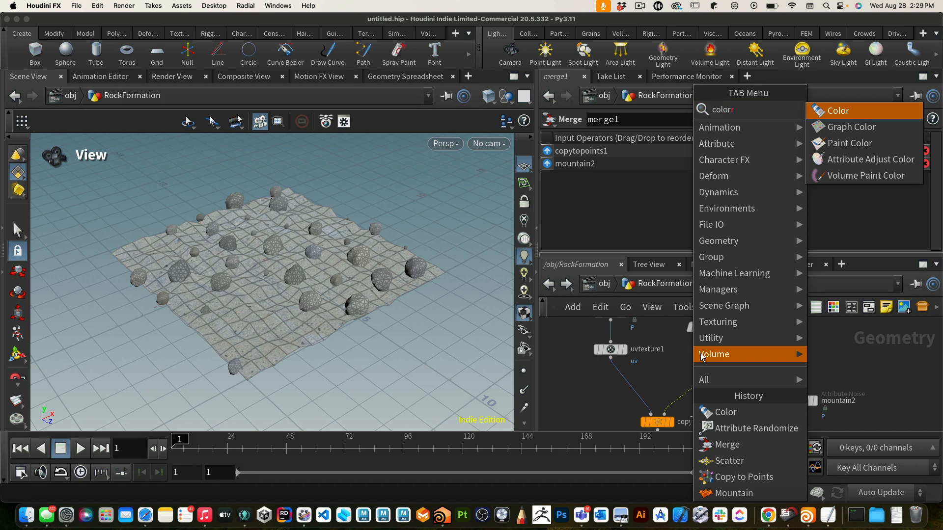
left_click(873, 165)
left_click(703, 385)
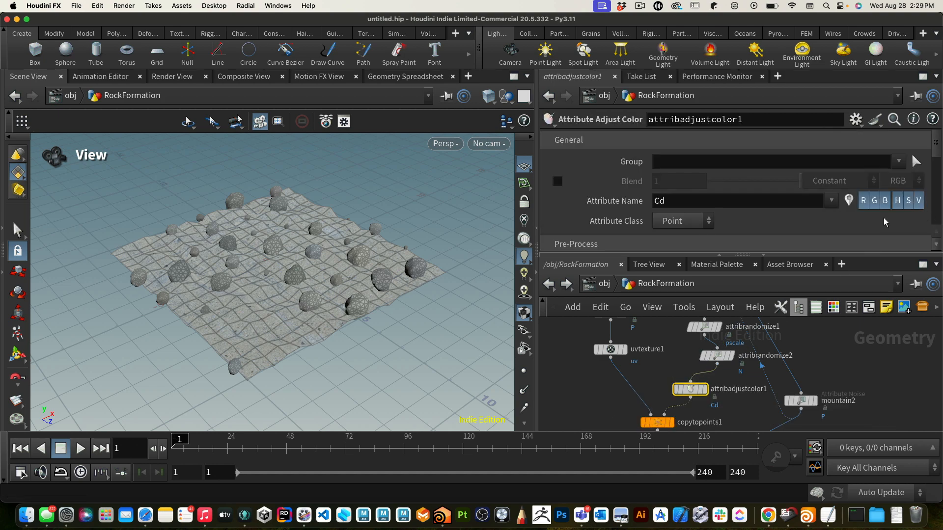
Set the pattern type of attribadjustcolor1's adjustment value to Random so each rock gets its own color.
scroll(877, 221, "down", 6)
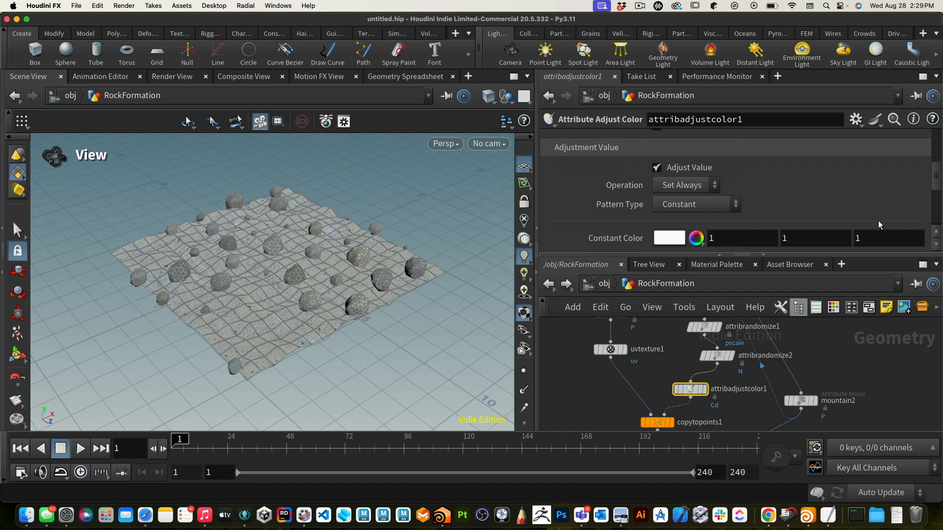
scroll(877, 221, "down", 2)
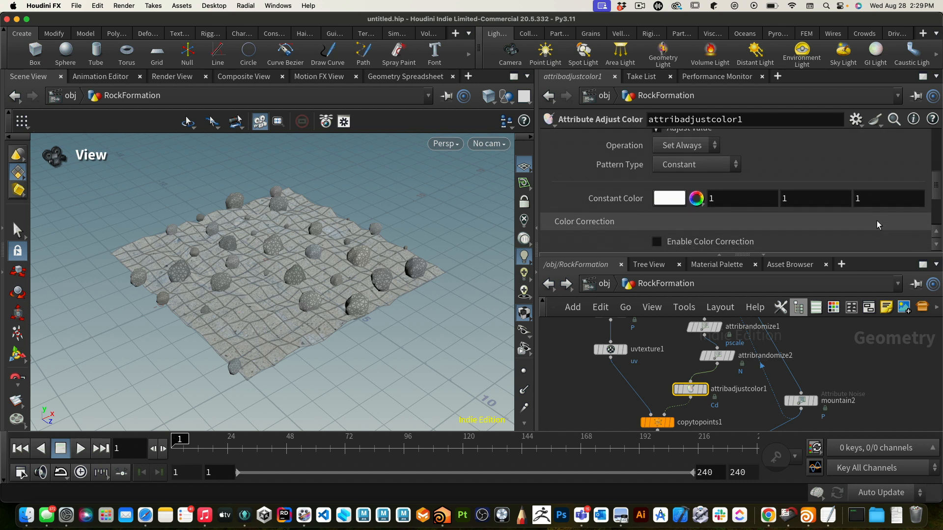
left_click(714, 158)
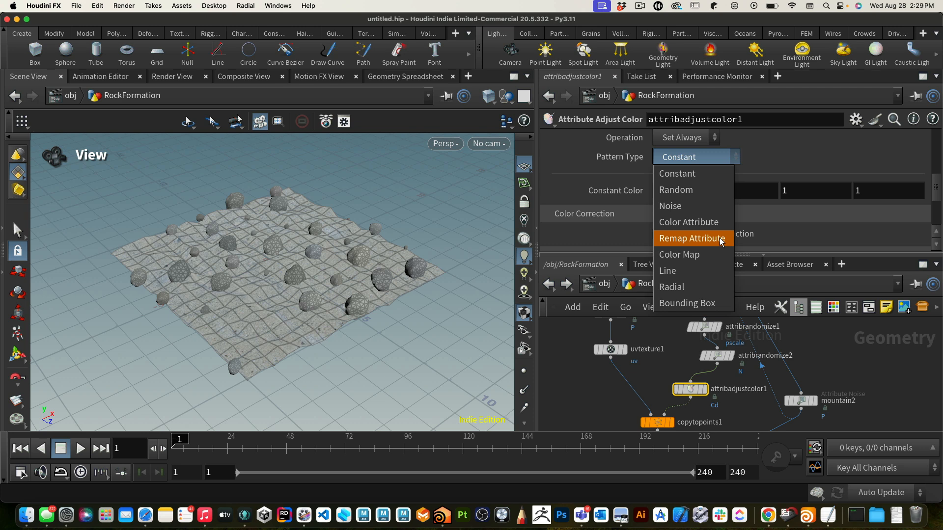
left_click(706, 190)
scroll(856, 241, "down", 1)
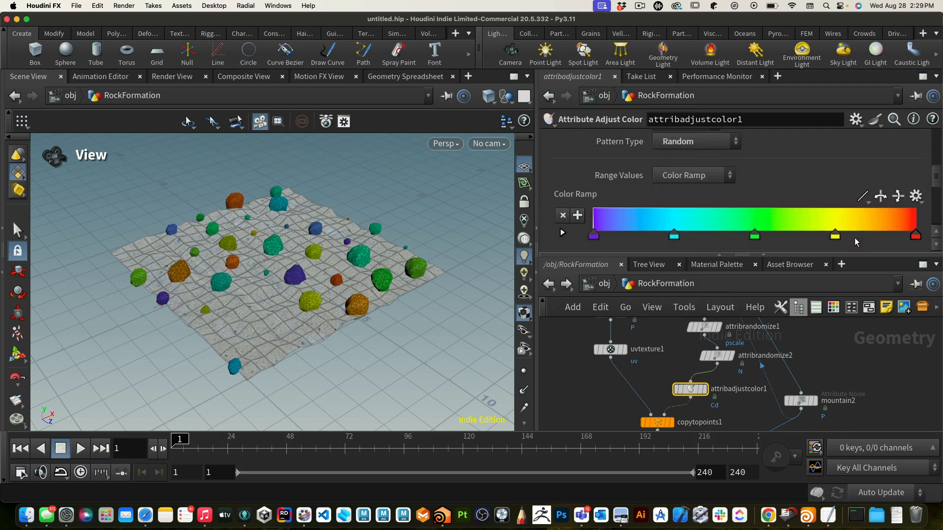
Recolor the ends of attribadjustcolor1's color ramp, making the first point mid grey (0.333) and the last point white.
scroll(856, 241, "down", 1)
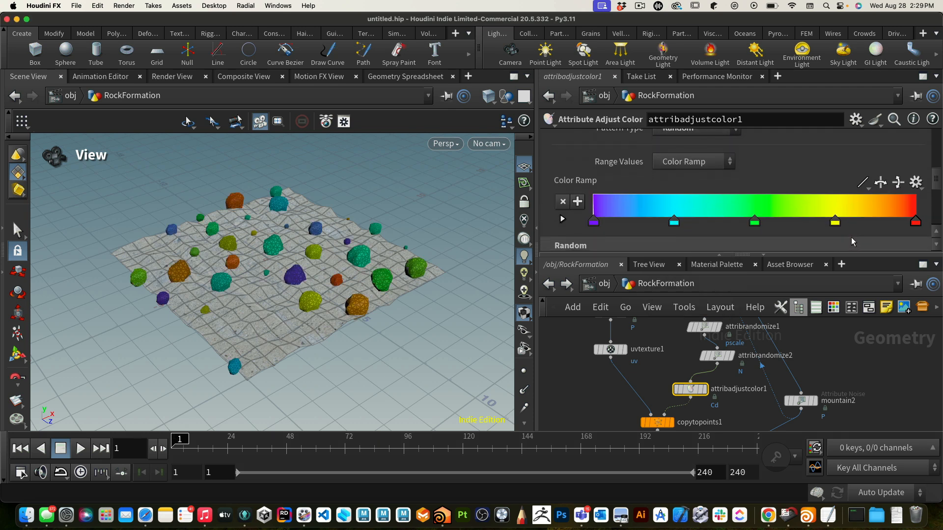
double_click(593, 222)
left_click(780, 192)
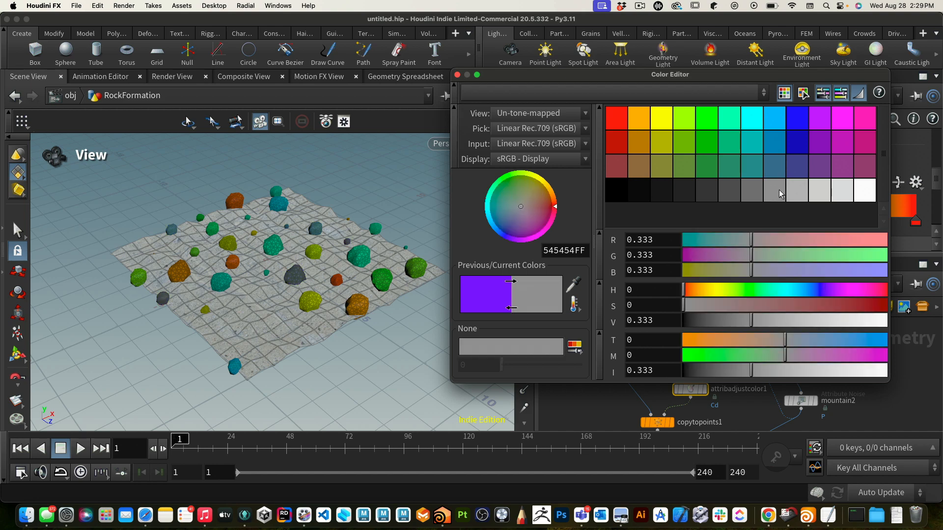
left_click(457, 74)
double_click(915, 221)
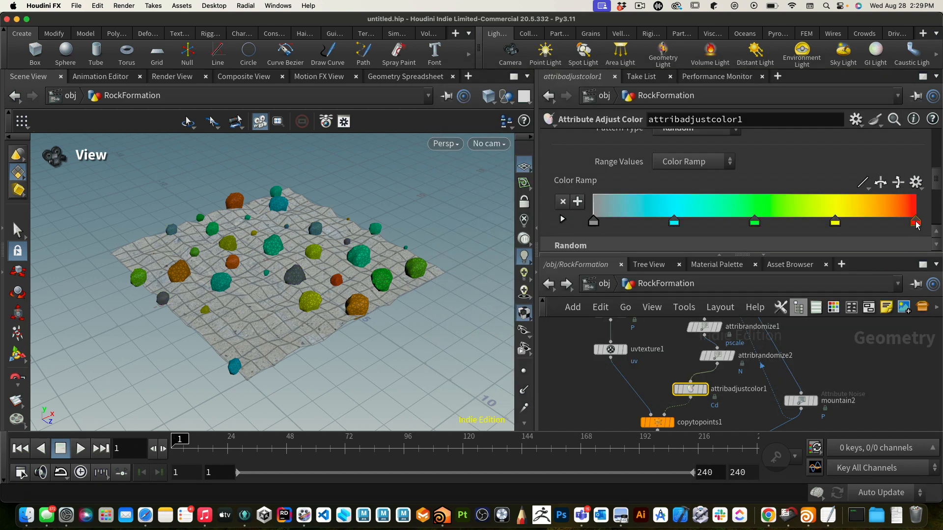
left_click(865, 194)
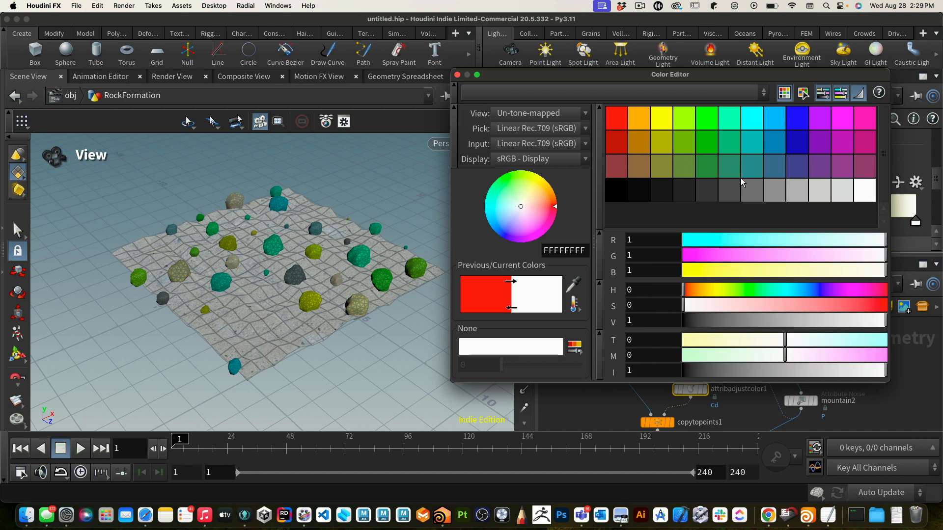
left_click(457, 75)
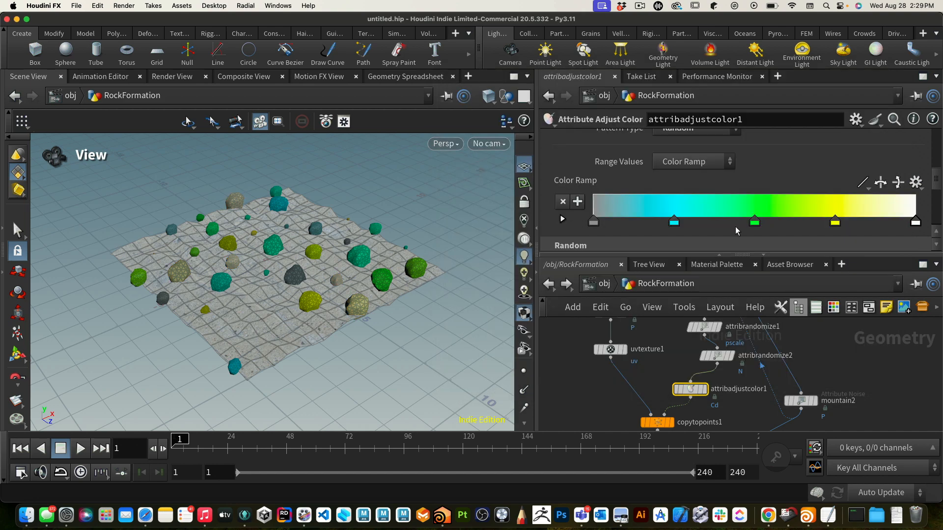
Delete the cyan, green and yellow points from the middle of the color ramp.
left_click(674, 220)
key("Delete")
left_click(754, 221)
key("Delete")
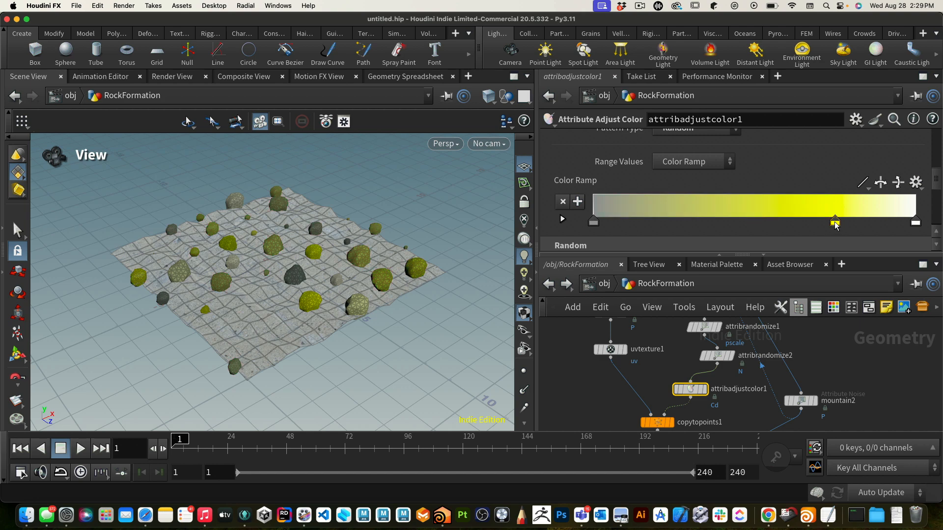
left_click(836, 222)
key("Delete")
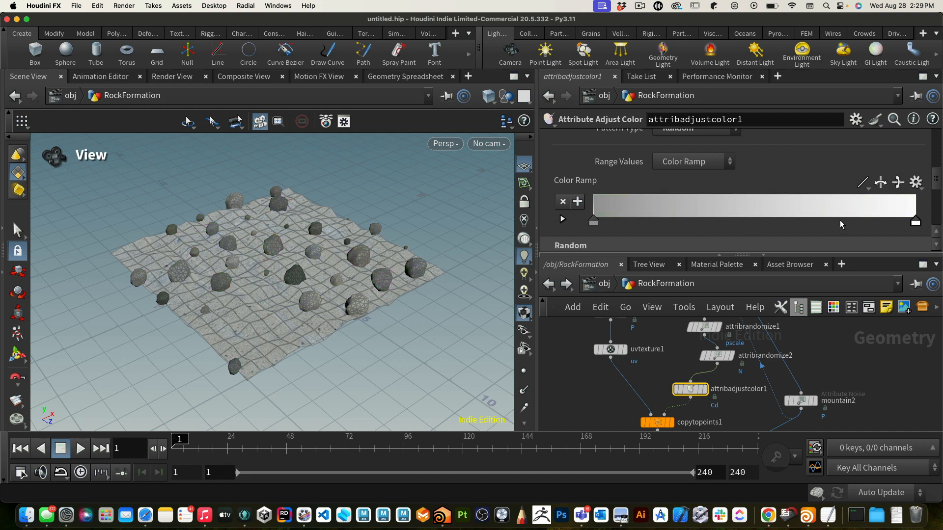
Darken the color ramp's first point to grey 0.2 and check the rock shades in the viewport.
double_click(593, 222)
left_click(745, 192)
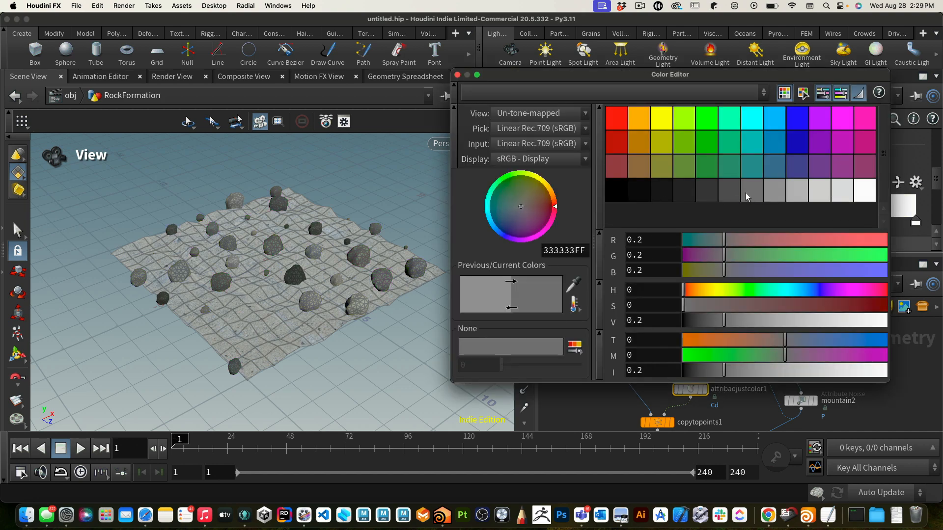
left_click(457, 74)
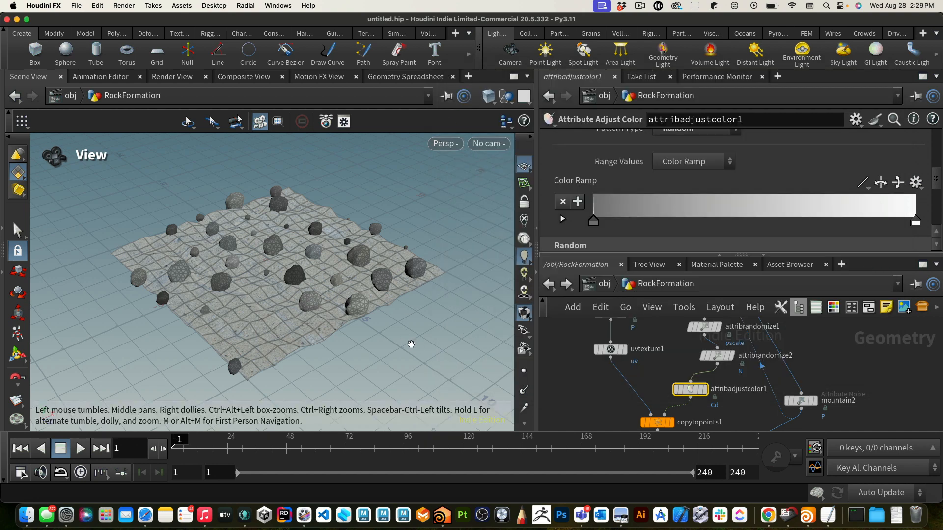
left_click_drag(411, 344, 381, 344)
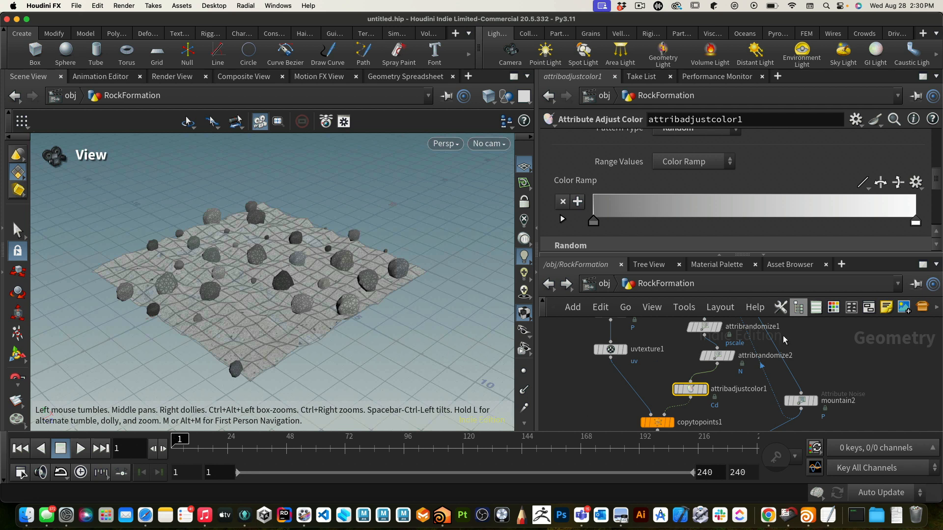